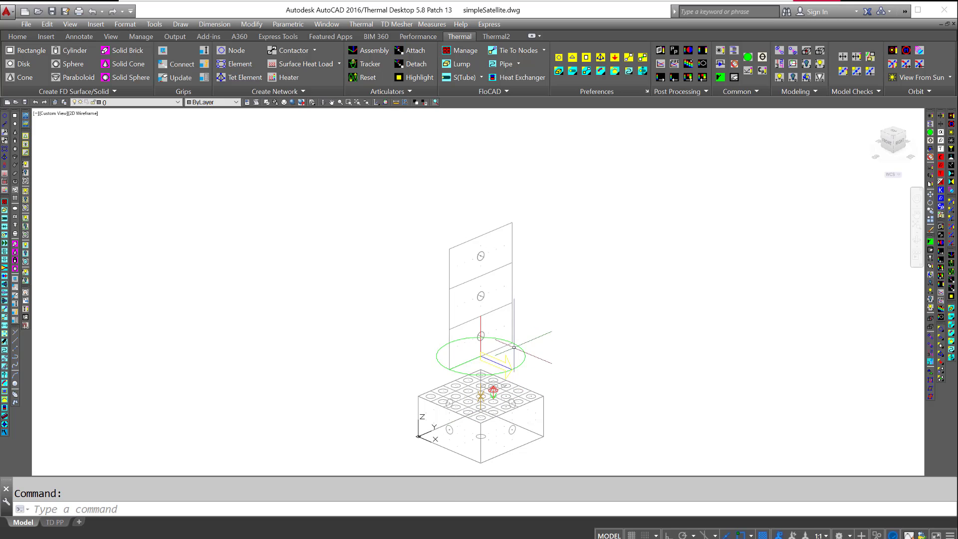
- Open the Case Set Manager from the Thermal menu and expand the Hot group
{"action": "left_click", "coordinate": [363, 25]}
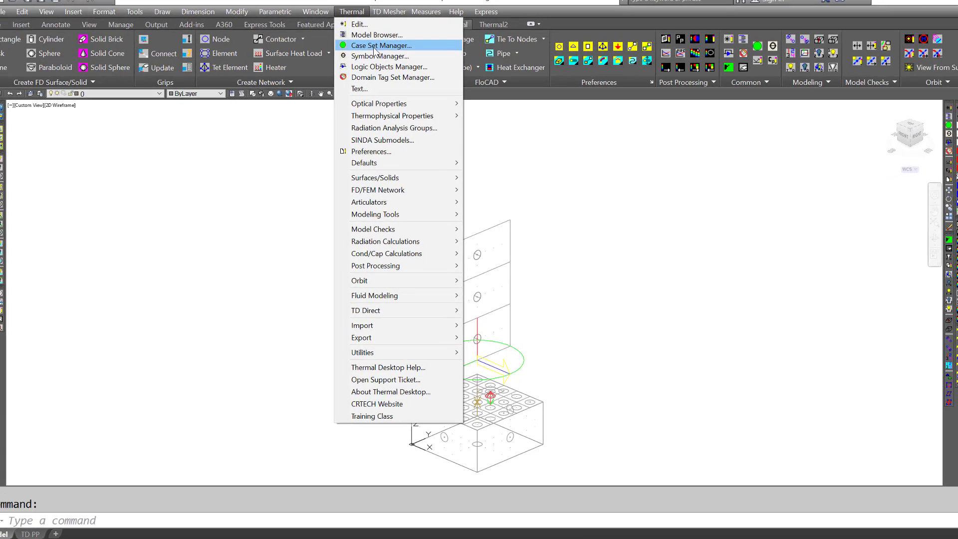
{"action": "left_click", "coordinate": [382, 57]}
{"action": "left_click", "coordinate": [173, 64]}
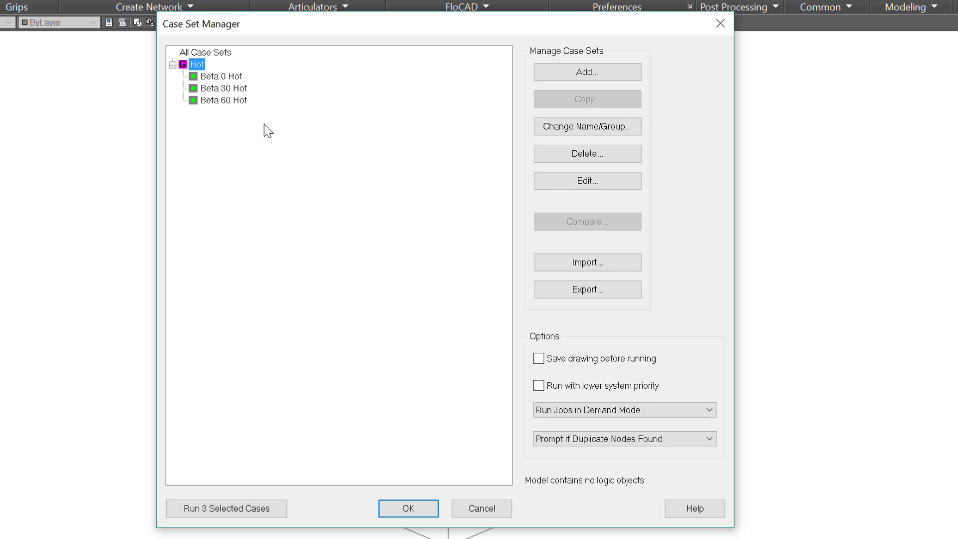
- Add a new case set named 'Beta 0 Cold' in a new Cold group
{"action": "left_click", "coordinate": [571, 75]}
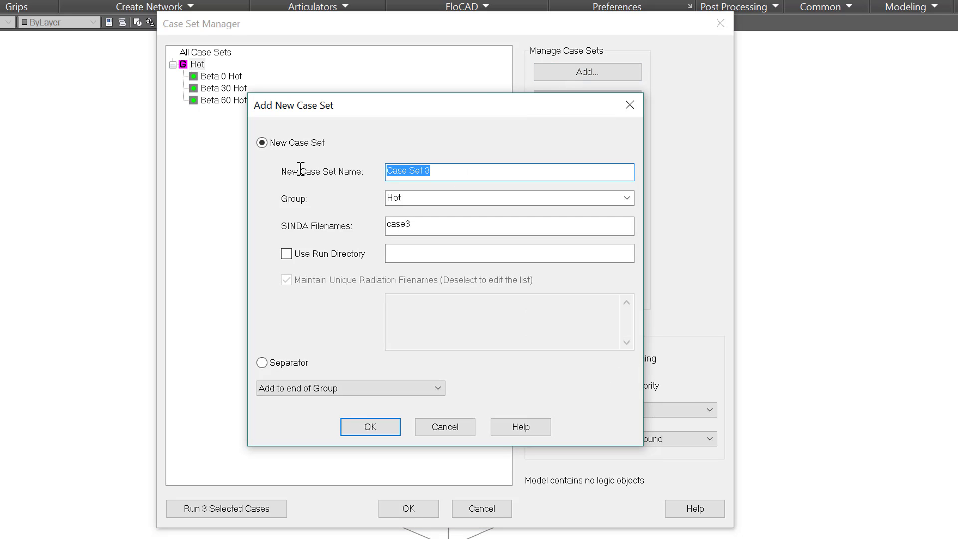
{"action": "type", "text": "Beta 0 Cold"}
{"action": "key", "text": "Tab"}
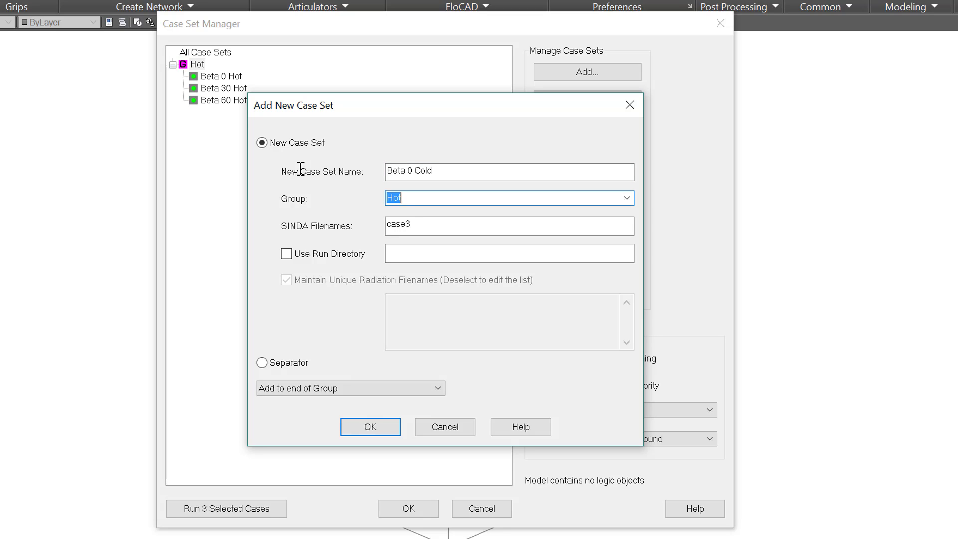
{"action": "type", "text": "Cold"}
{"action": "left_click", "coordinate": [369, 426]}
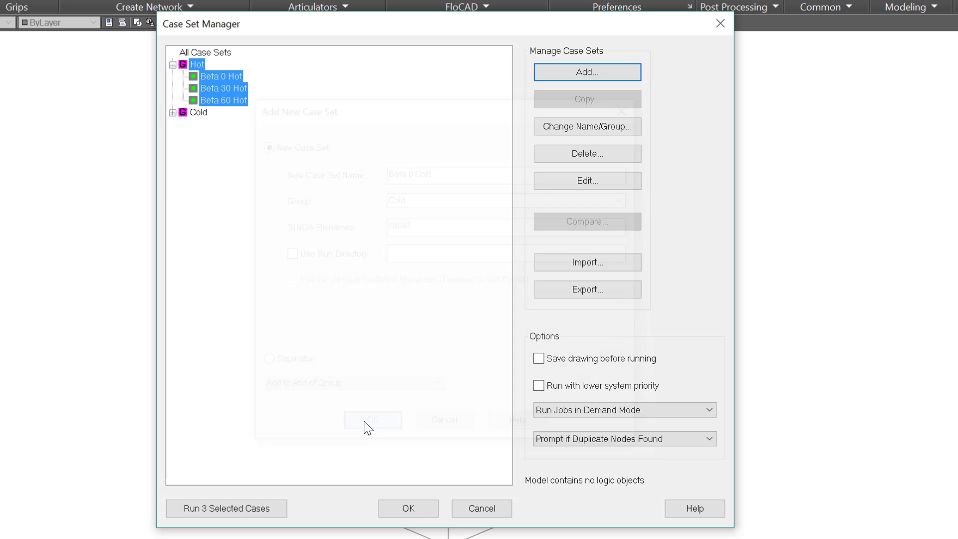
- Select Beta 0 Cold under the Cold group and open it for editing
{"action": "left_click", "coordinate": [173, 113]}
{"action": "left_click", "coordinate": [215, 123]}
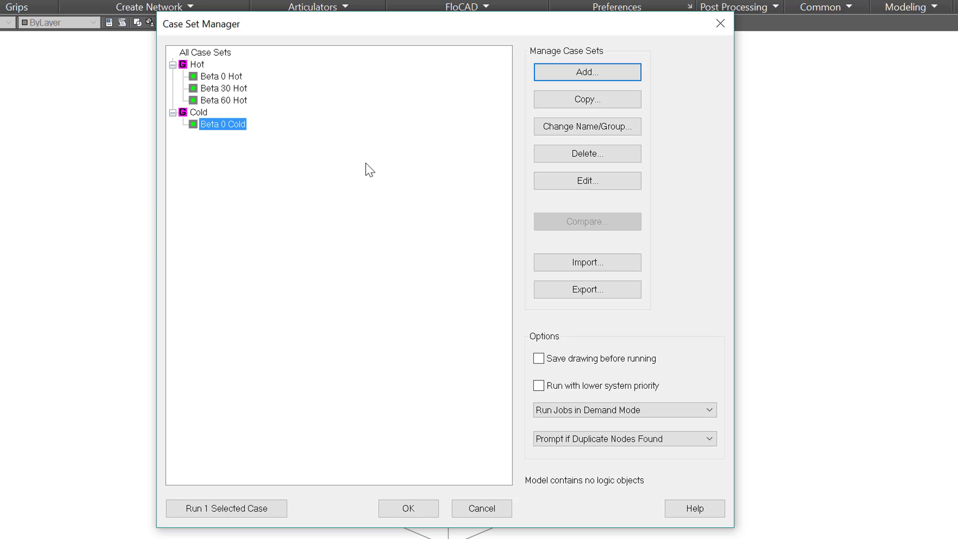
{"action": "left_click", "coordinate": [556, 184]}
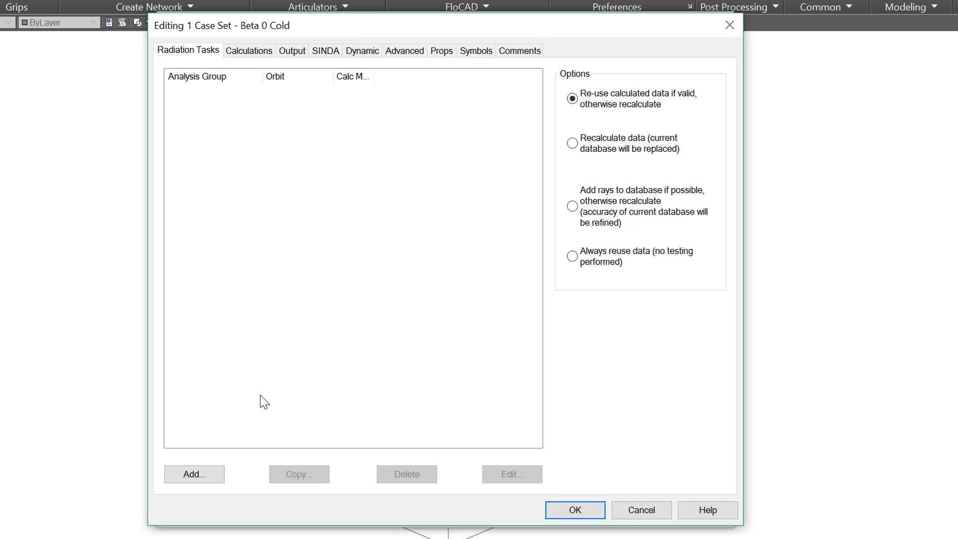
- Add an Articulating Radks radiation task using the external analysis group
{"action": "left_click", "coordinate": [207, 482]}
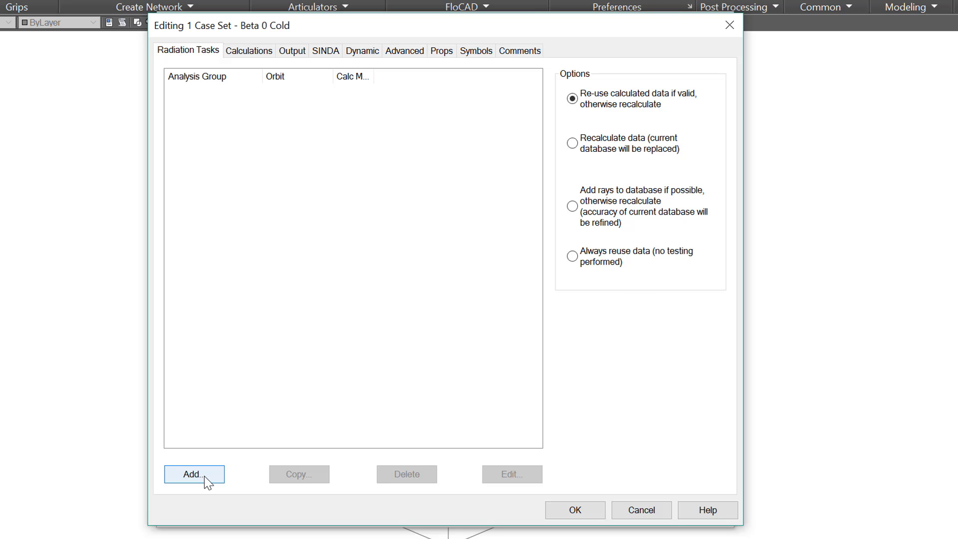
{"action": "left_click", "coordinate": [207, 482]}
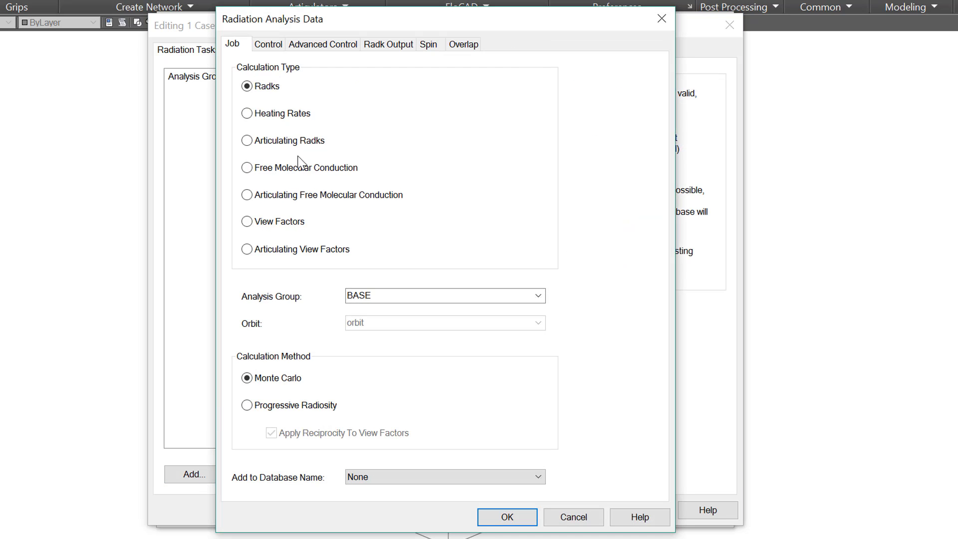
{"action": "left_click", "coordinate": [271, 140]}
{"action": "left_click", "coordinate": [540, 299]}
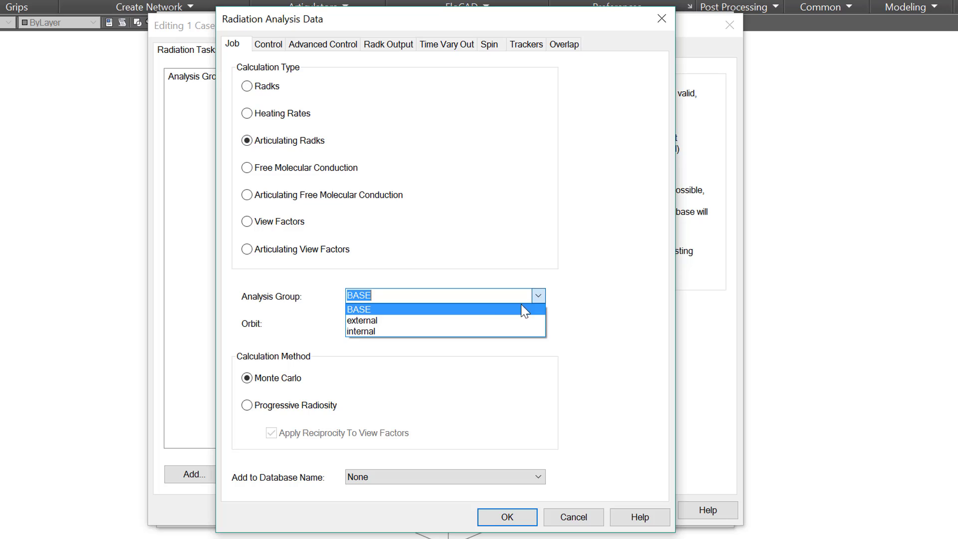
{"action": "left_click", "coordinate": [489, 319]}
{"action": "left_click", "coordinate": [507, 516]}
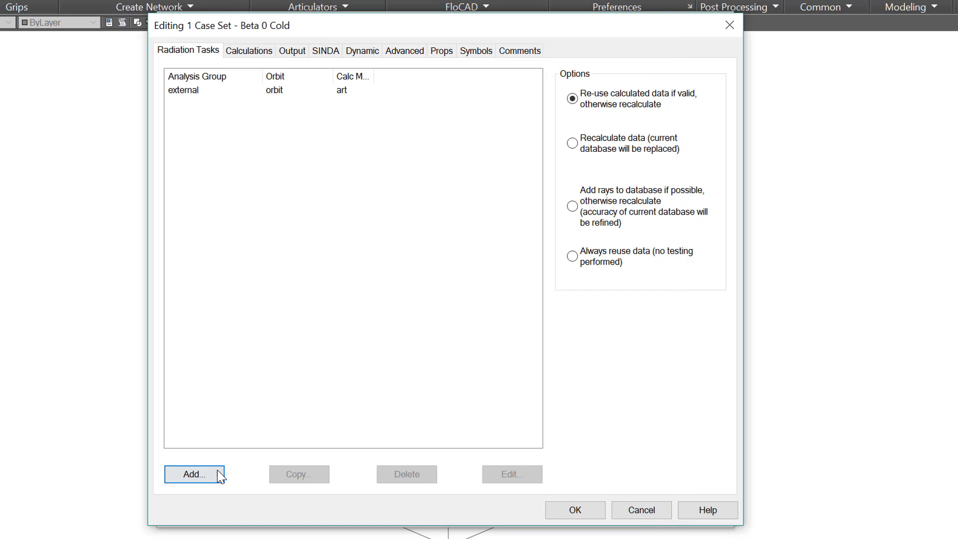
- Add a Heating Rates radiation task using the external analysis group
{"action": "left_click", "coordinate": [209, 474]}
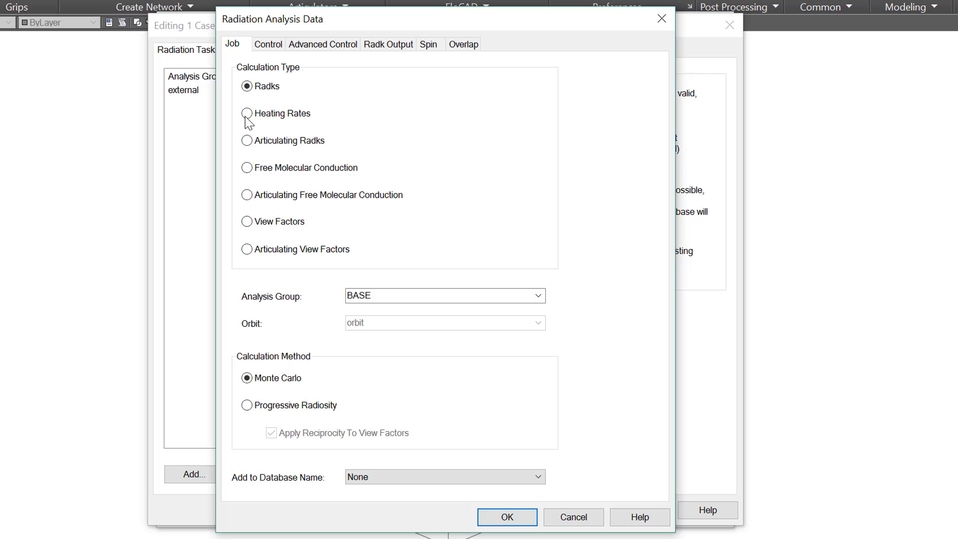
{"action": "left_click", "coordinate": [248, 114]}
{"action": "left_click", "coordinate": [539, 298]}
{"action": "left_click", "coordinate": [517, 319]}
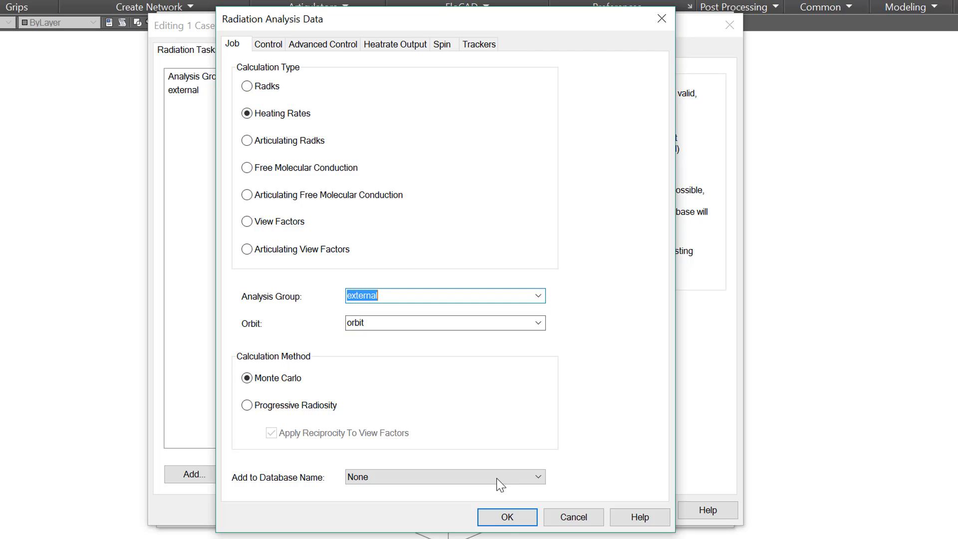
{"action": "left_click", "coordinate": [507, 516]}
- Add a Radks radiation task using the internal analysis group
{"action": "left_click", "coordinate": [199, 474]}
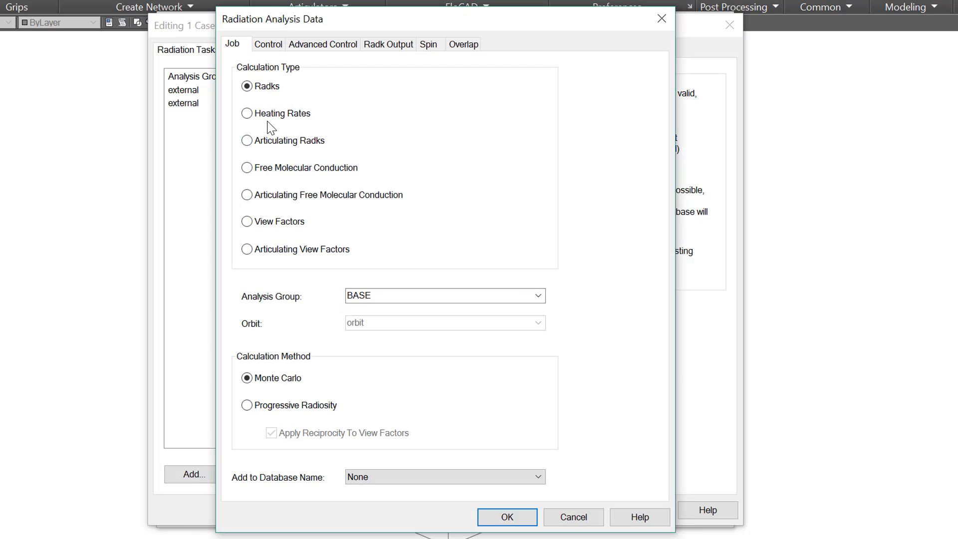
{"action": "left_click", "coordinate": [539, 295]}
{"action": "left_click", "coordinate": [500, 331]}
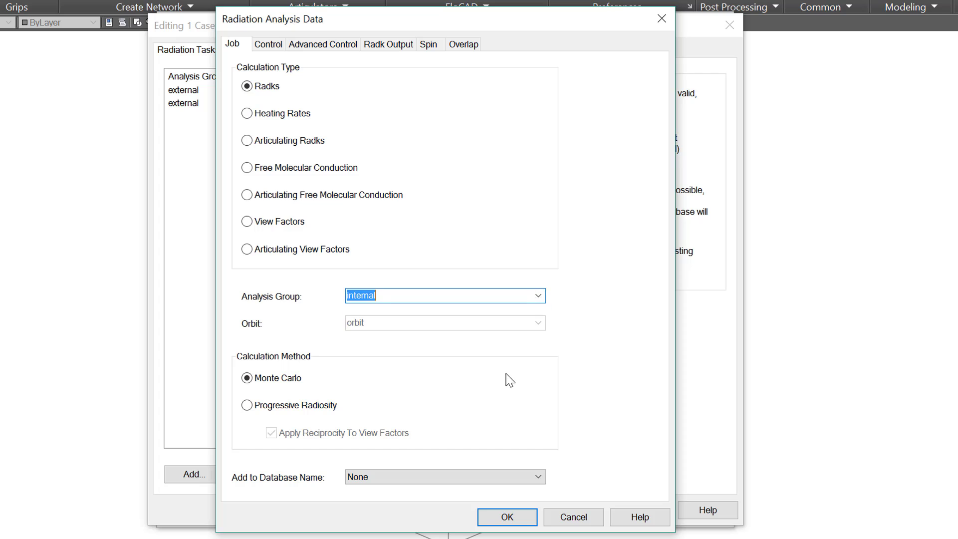
{"action": "left_click", "coordinate": [505, 516]}
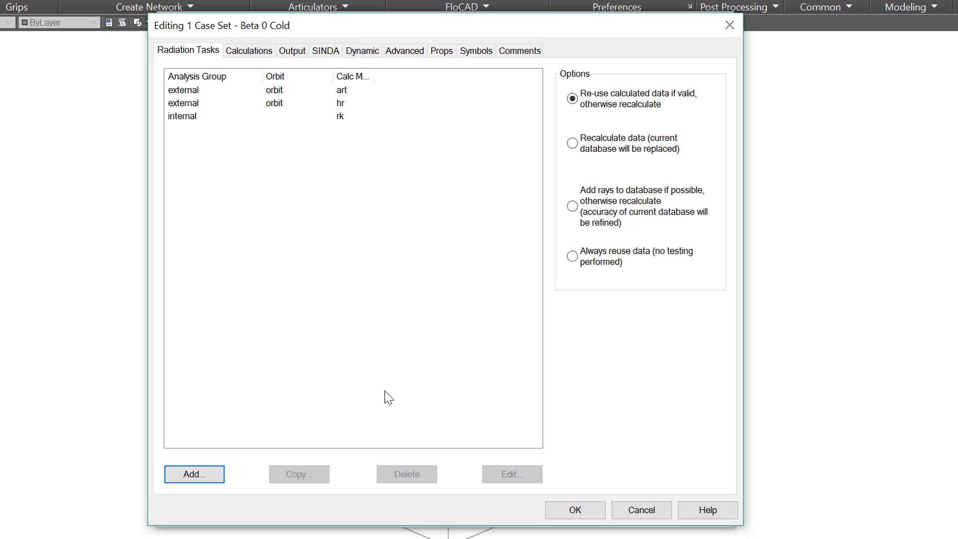
- Review the Calculations page and SINDA plot options, leaving Execute Mapping To Stress on
{"action": "left_click", "coordinate": [243, 55]}
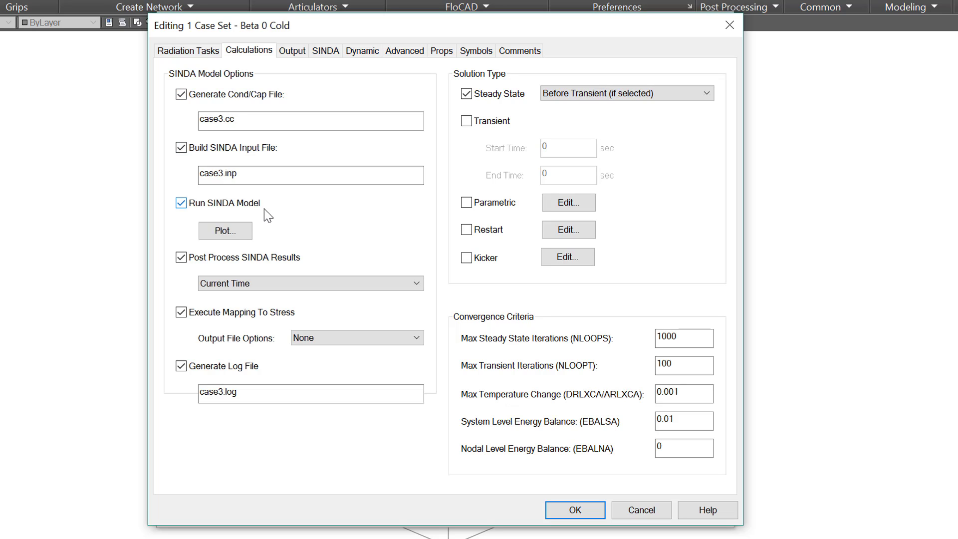
{"action": "key", "text": "Tab"}
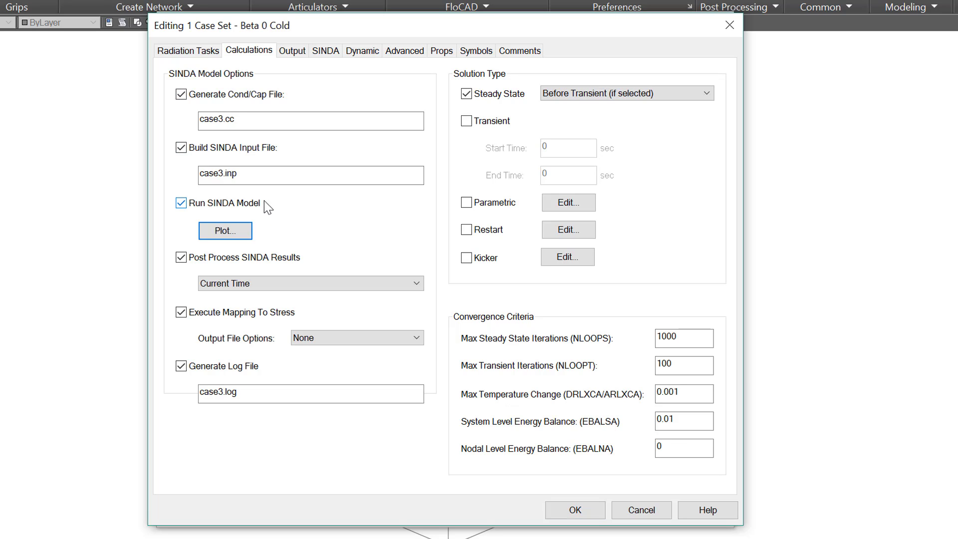
{"action": "left_click", "coordinate": [244, 232]}
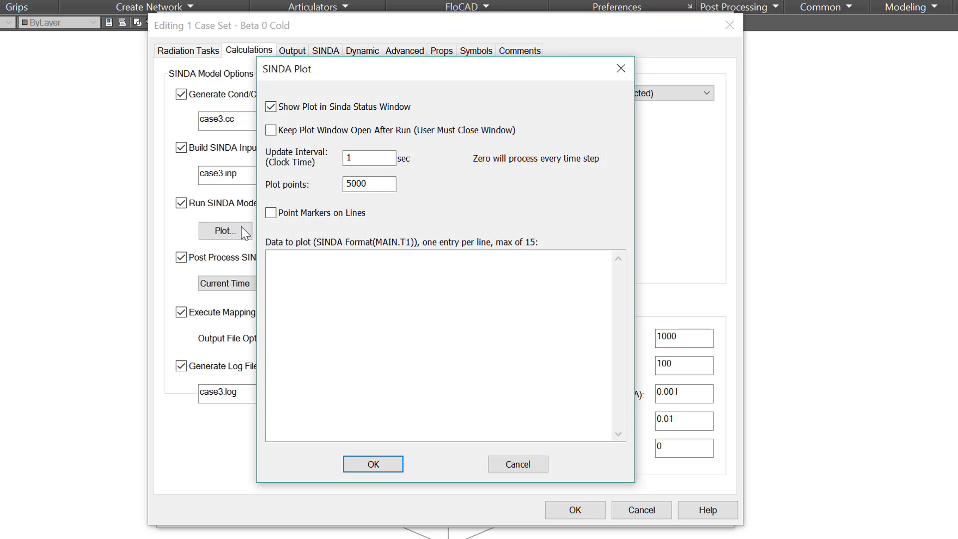
{"action": "left_click", "coordinate": [540, 464]}
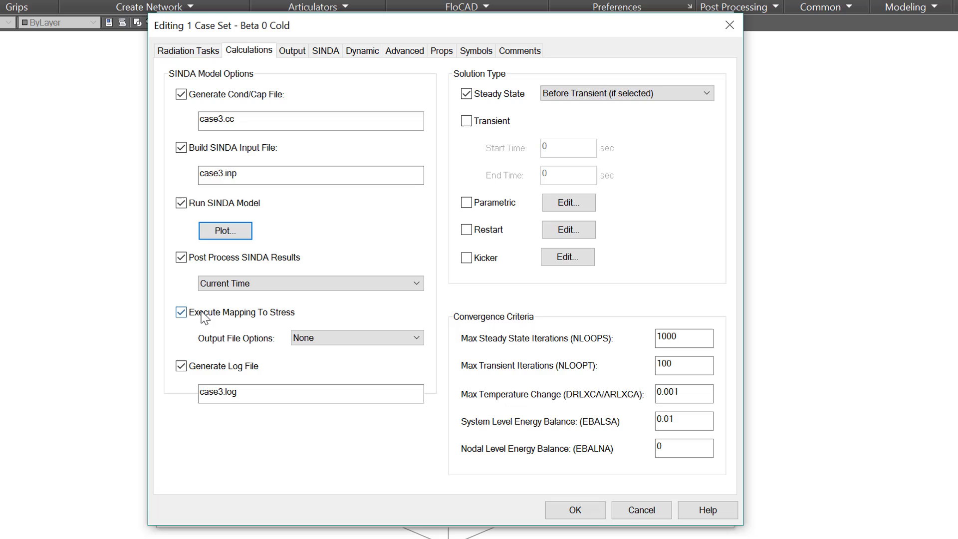
{"action": "left_click", "coordinate": [181, 312]}
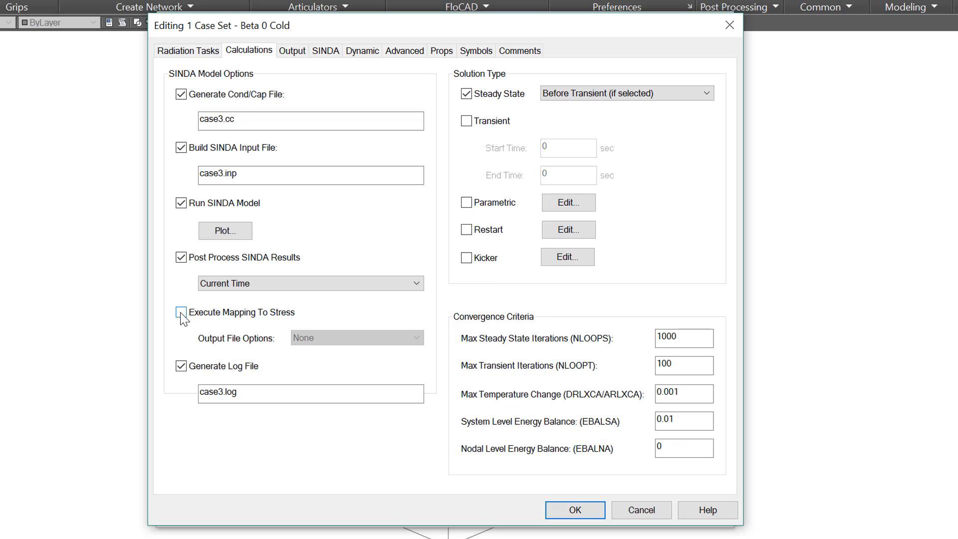
{"action": "left_click", "coordinate": [181, 314]}
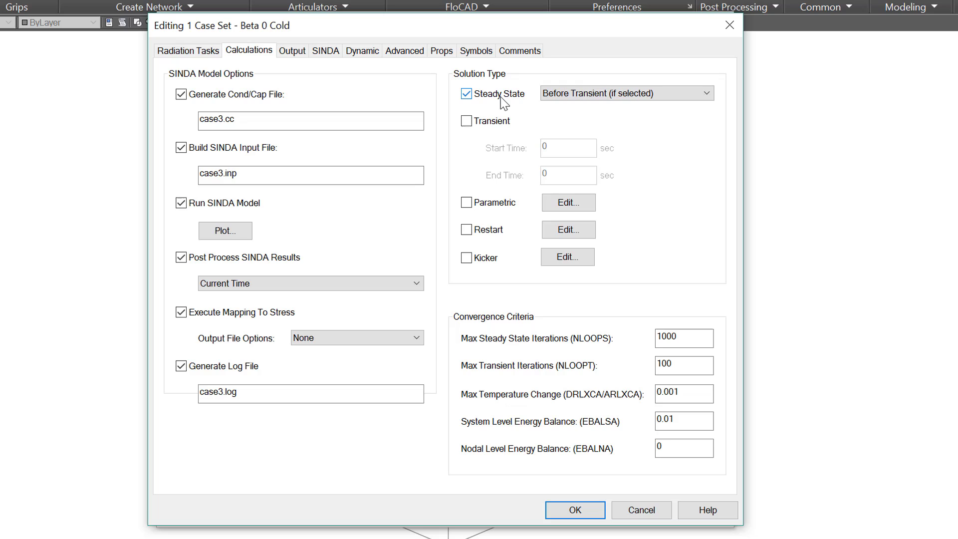
- Turn on transient, turn off steady state, and set the transient end time to 15000 sec
{"action": "left_click", "coordinate": [466, 122]}
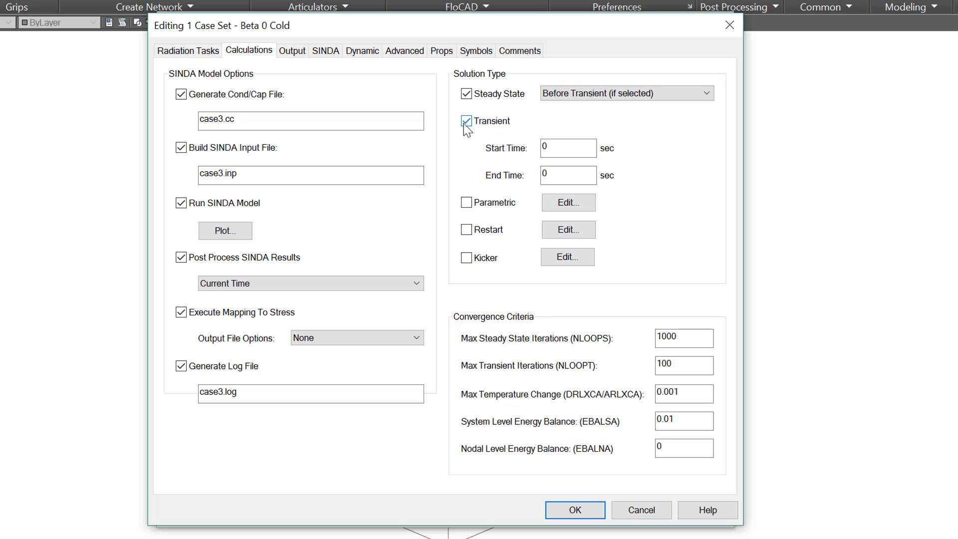
{"action": "left_click", "coordinate": [707, 95]}
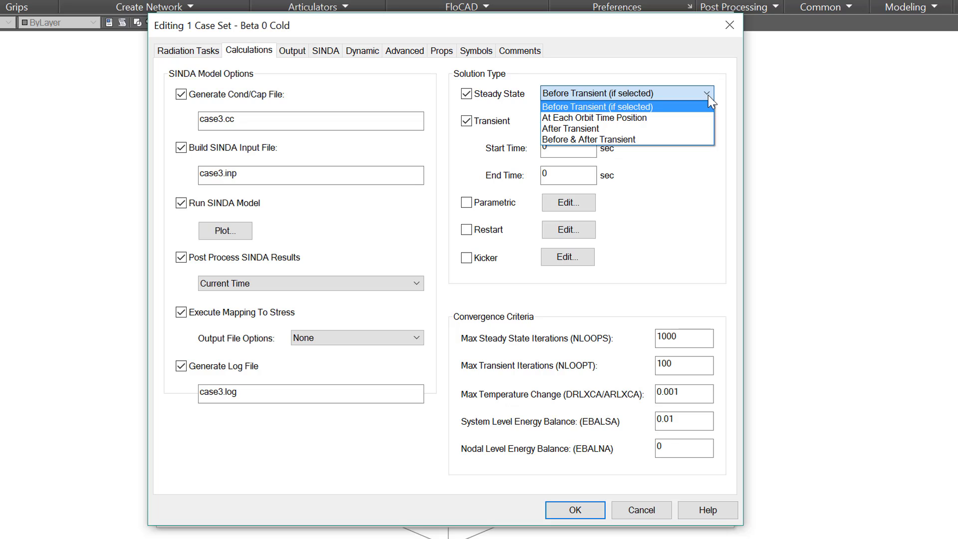
{"action": "left_click", "coordinate": [708, 97]}
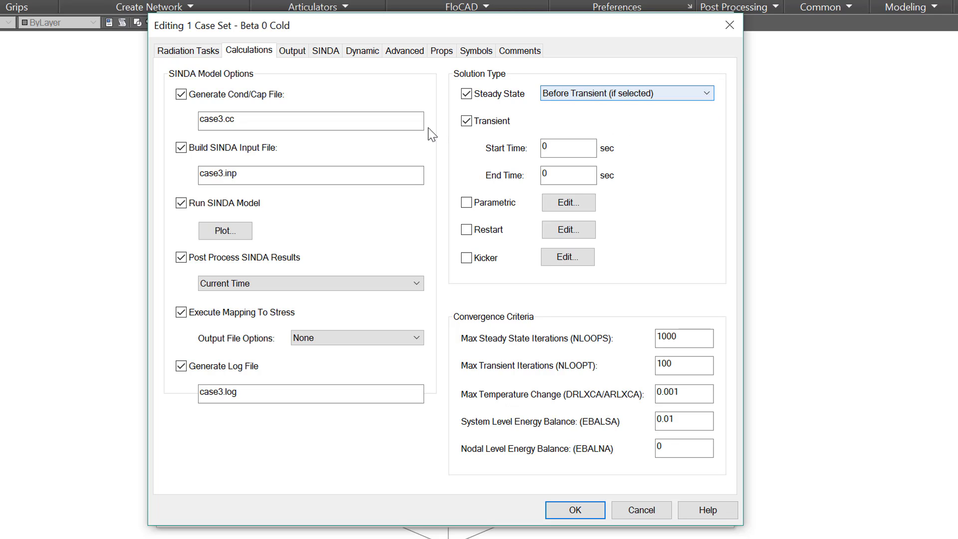
{"action": "left_click", "coordinate": [467, 93]}
{"action": "double_click", "coordinate": [560, 176]}
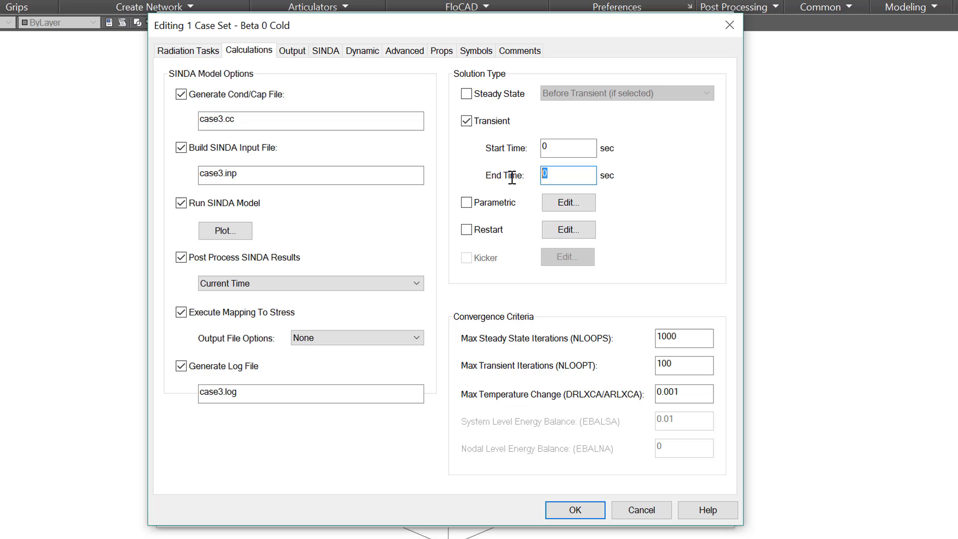
{"action": "type", "text": "15000"}
{"action": "left_click", "coordinate": [466, 202]}
- Review the Output page, keeping AUTO as output submodel and the output increment unchanged
{"action": "left_click", "coordinate": [292, 51]}
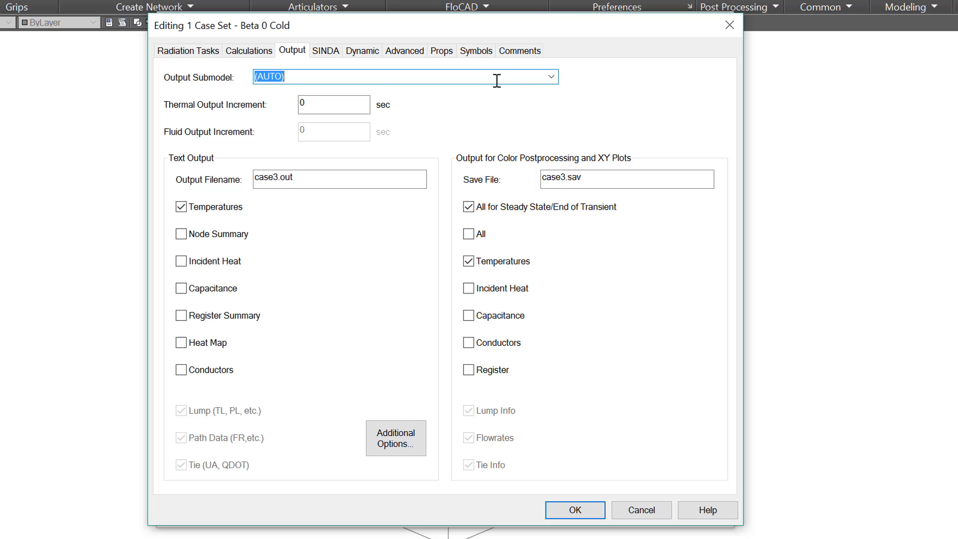
{"action": "left_click", "coordinate": [551, 77]}
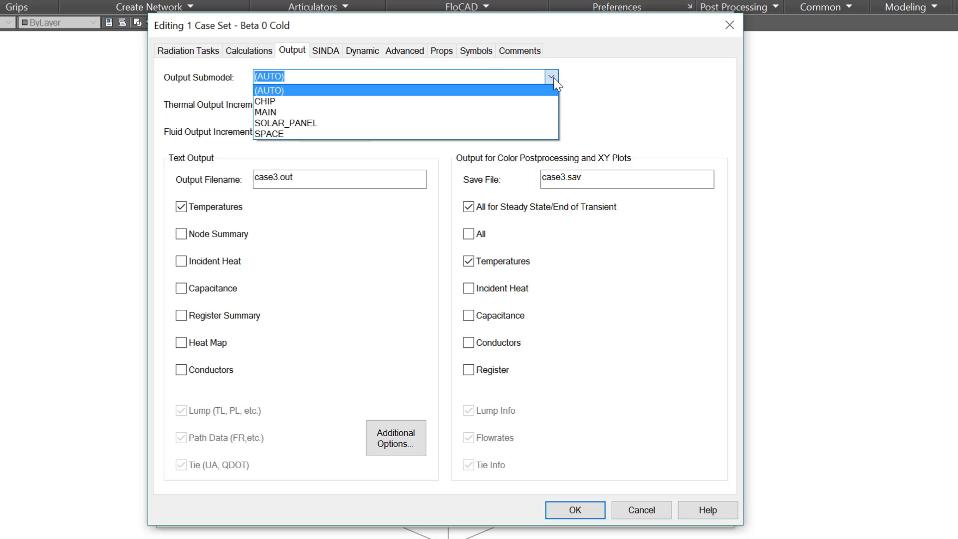
{"action": "left_click", "coordinate": [553, 79]}
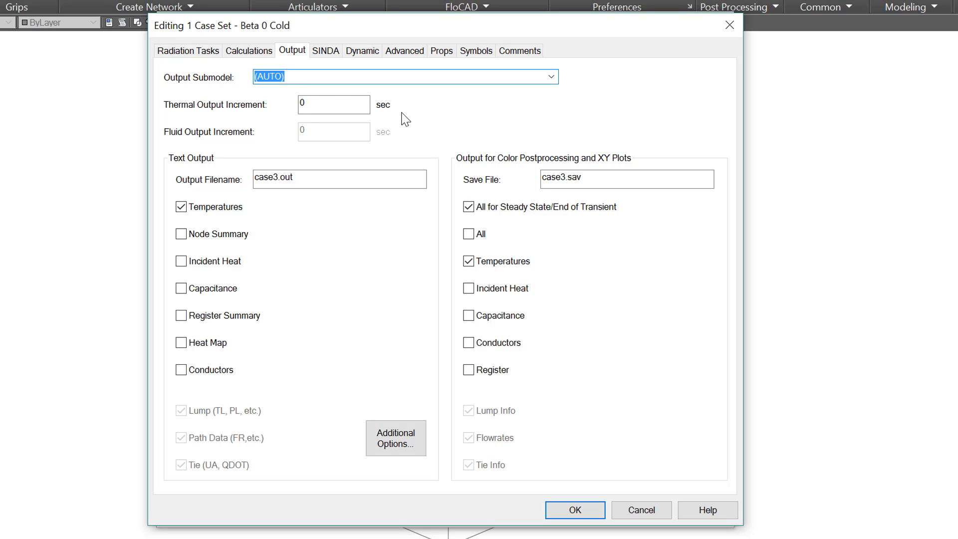
{"action": "left_click", "coordinate": [333, 99]}
{"action": "double_click", "coordinate": [334, 100]}
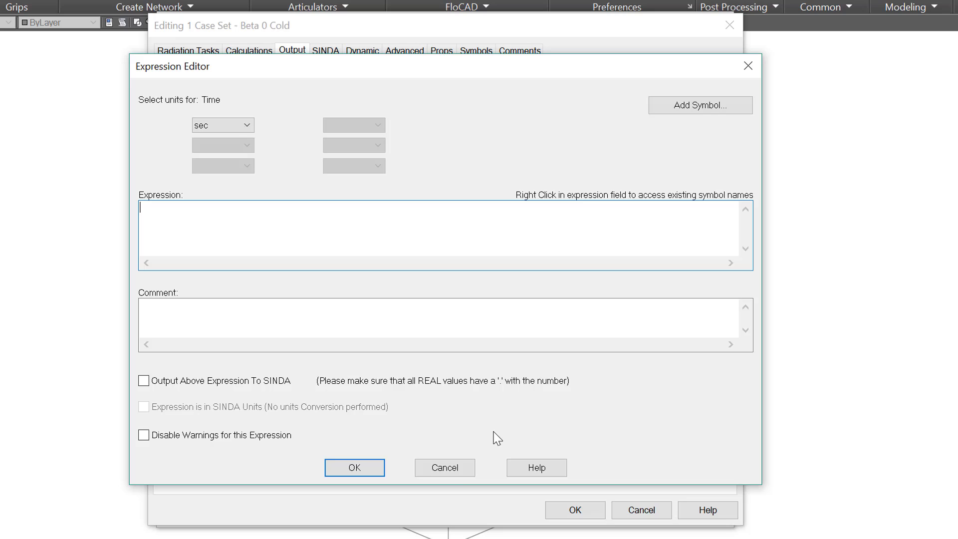
{"action": "left_click", "coordinate": [455, 469]}
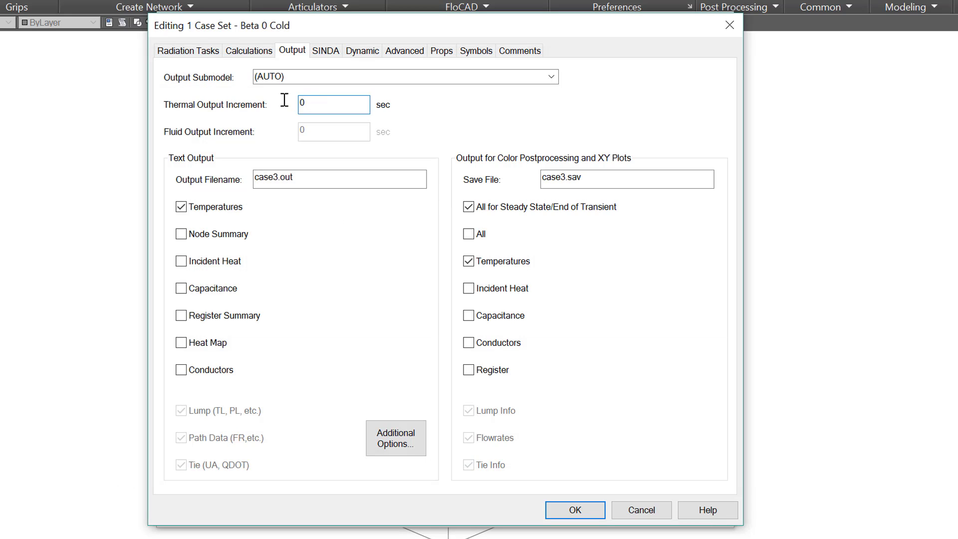
- Set the thermal output increment to 10 sec and save Conductors for color postprocessing
{"action": "double_click", "coordinate": [342, 102]}
{"action": "type", "text": "10"}
{"action": "left_click", "coordinate": [312, 176]}
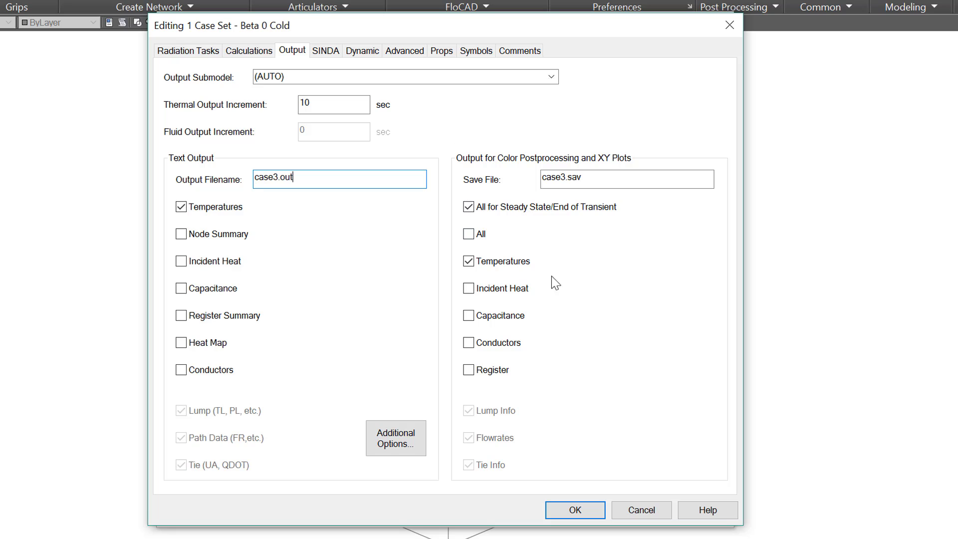
{"action": "left_click", "coordinate": [468, 343]}
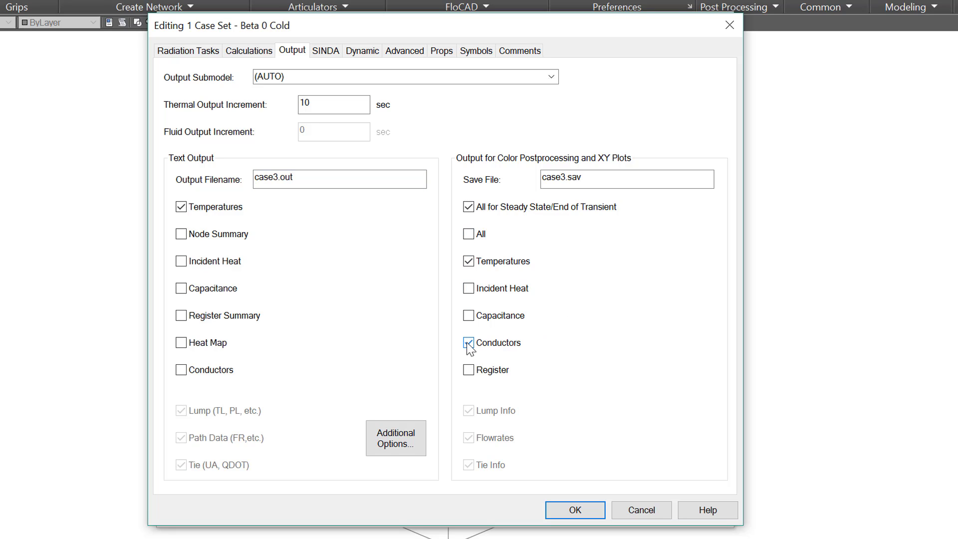
{"action": "left_click", "coordinate": [326, 51]}
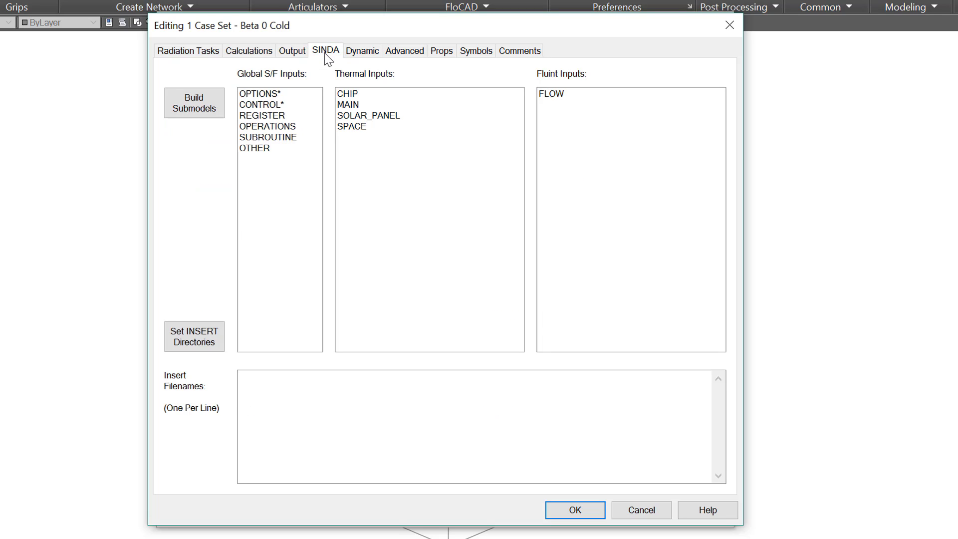
- Set the Build Submodels statement to User Defined and open the SINDA OPTIONS block
{"action": "left_click", "coordinate": [208, 107]}
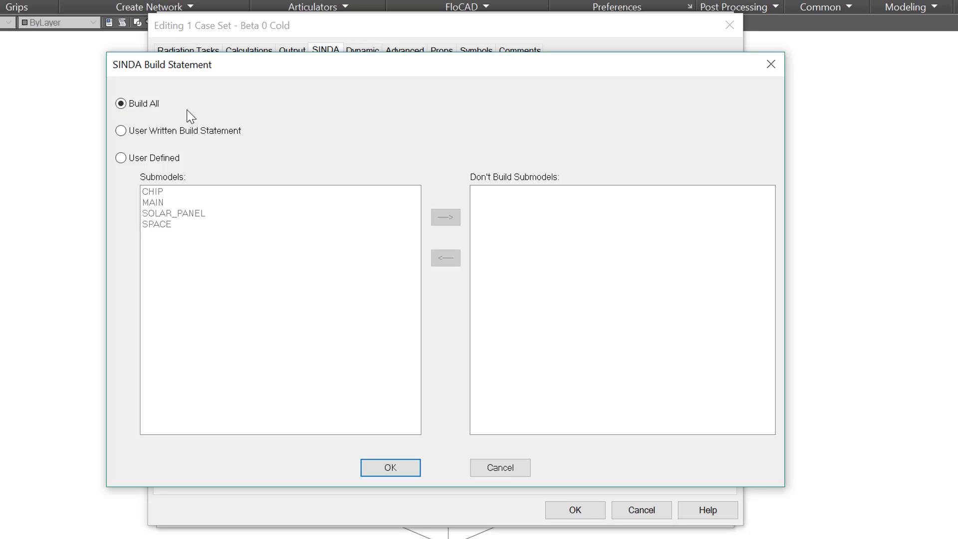
{"action": "left_click", "coordinate": [121, 131]}
{"action": "left_click", "coordinate": [119, 159]}
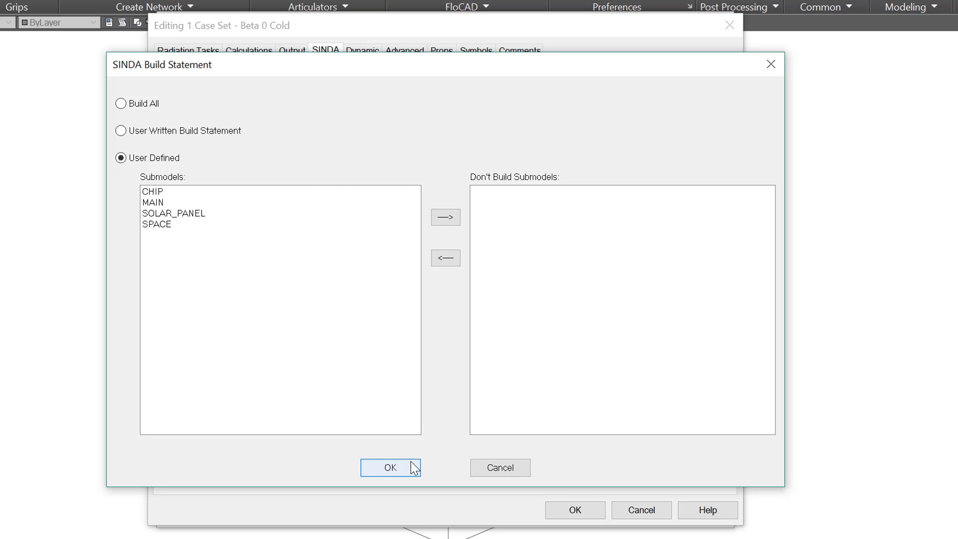
{"action": "left_click", "coordinate": [390, 468]}
{"action": "double_click", "coordinate": [259, 95]}
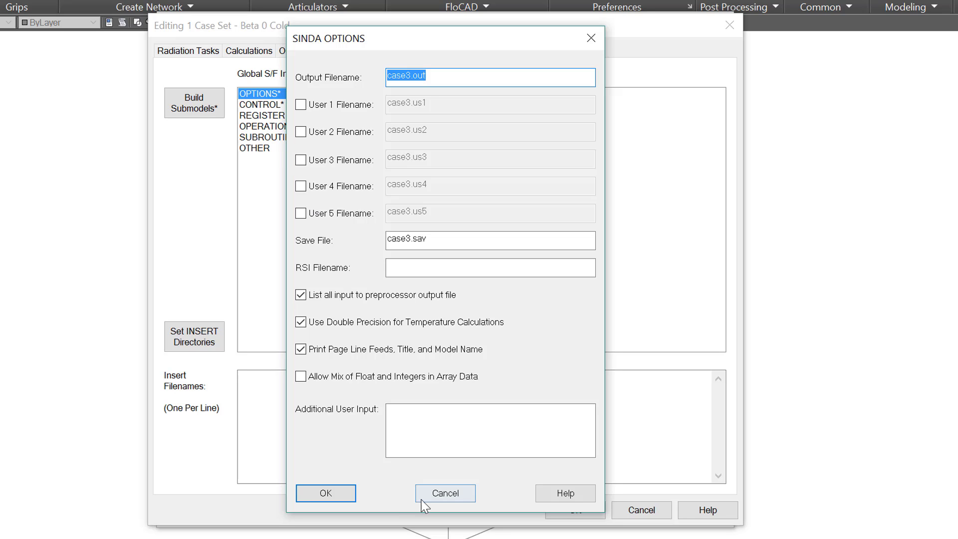
- Review SINDA CONTROL's Global, Thermal, Fluid and Recession tabs, keeping TIMEND 15000 sec
{"action": "left_click", "coordinate": [444, 491]}
{"action": "double_click", "coordinate": [259, 105]}
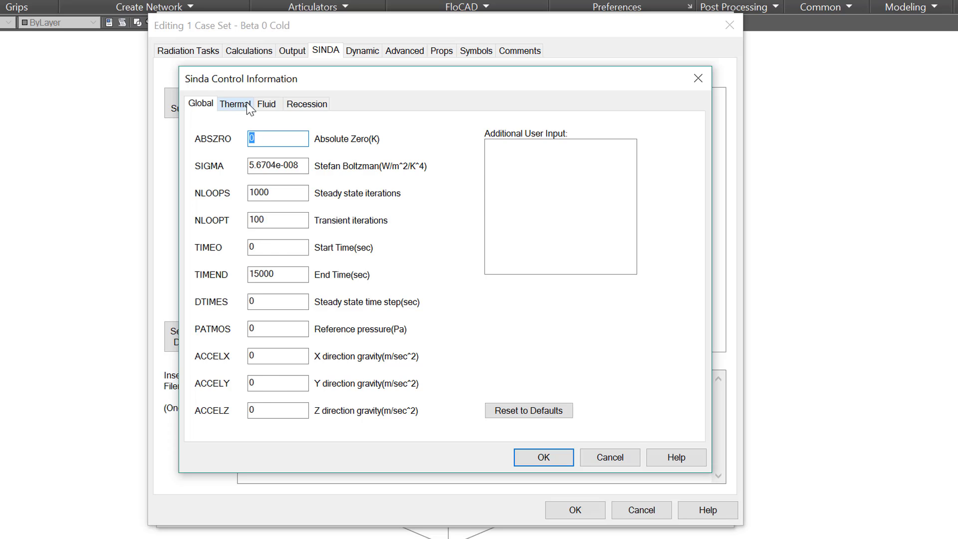
{"action": "left_click", "coordinate": [247, 102]}
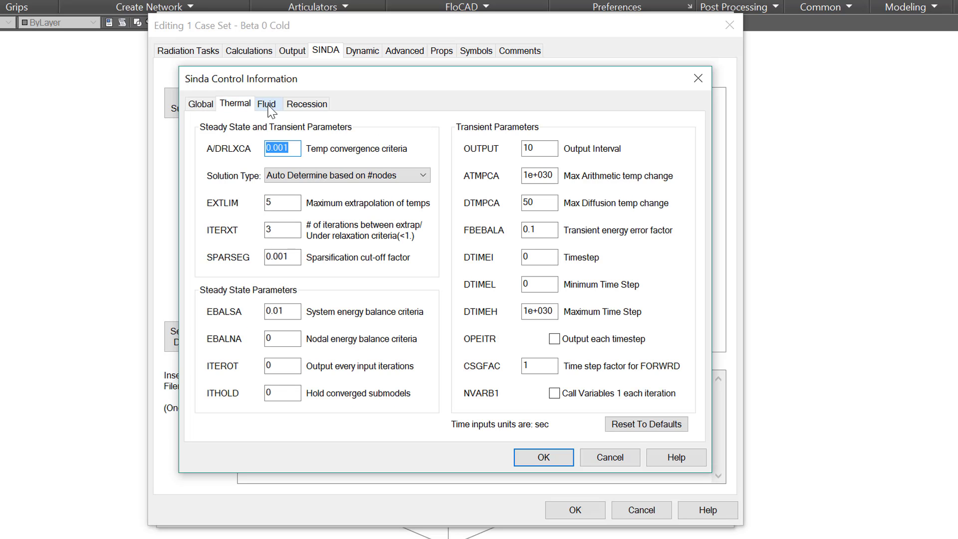
{"action": "left_click", "coordinate": [268, 105]}
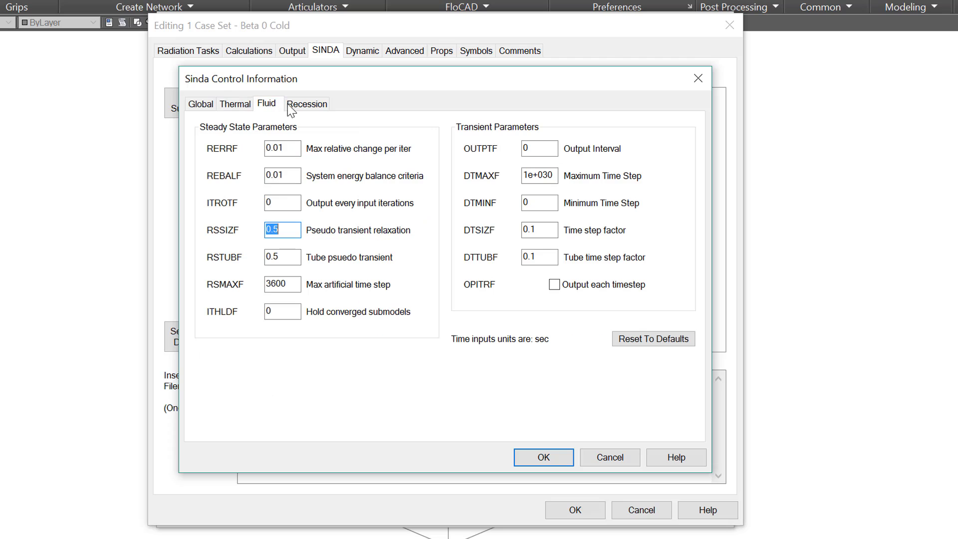
{"action": "left_click", "coordinate": [299, 106]}
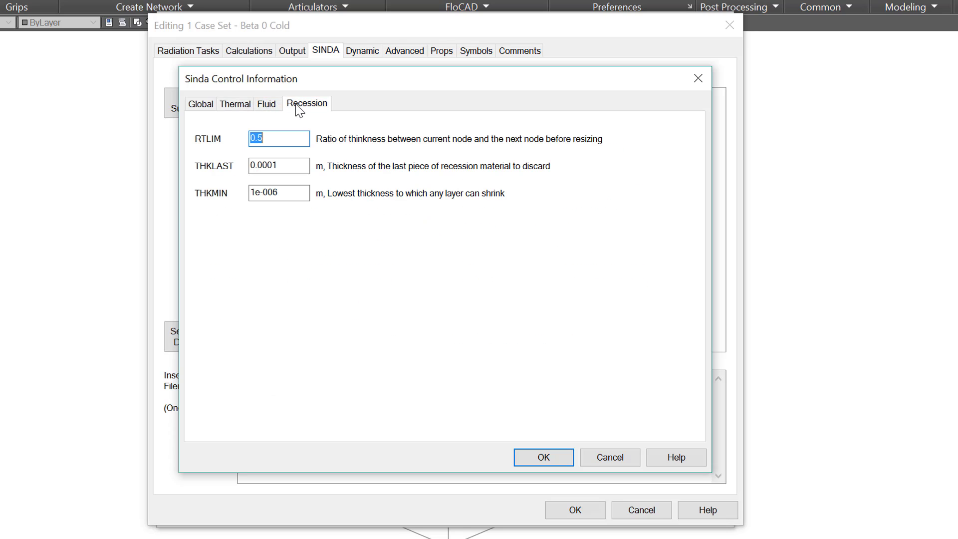
{"action": "left_click", "coordinate": [550, 457]}
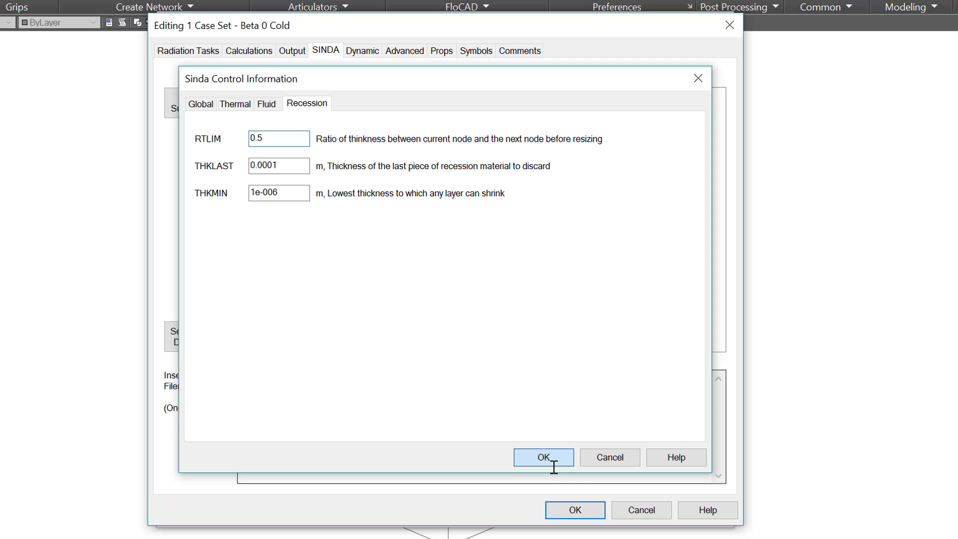
- Inspect the OPERATIONS block calling TRANSIENT and TDHTOT, then open MAIN's submodel logic
{"action": "double_click", "coordinate": [270, 127]}
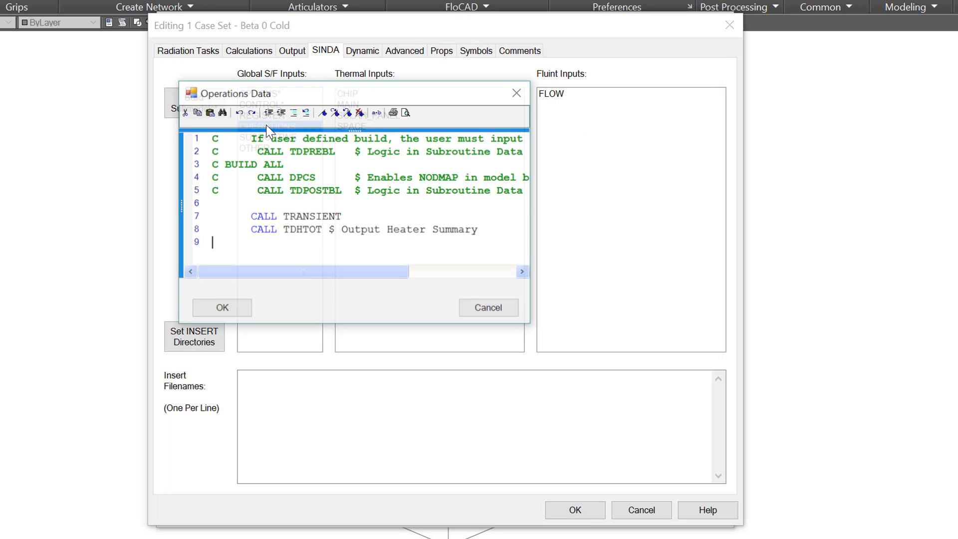
{"action": "left_click_drag", "start_coordinate": [530, 325], "coordinate": [725, 436]}
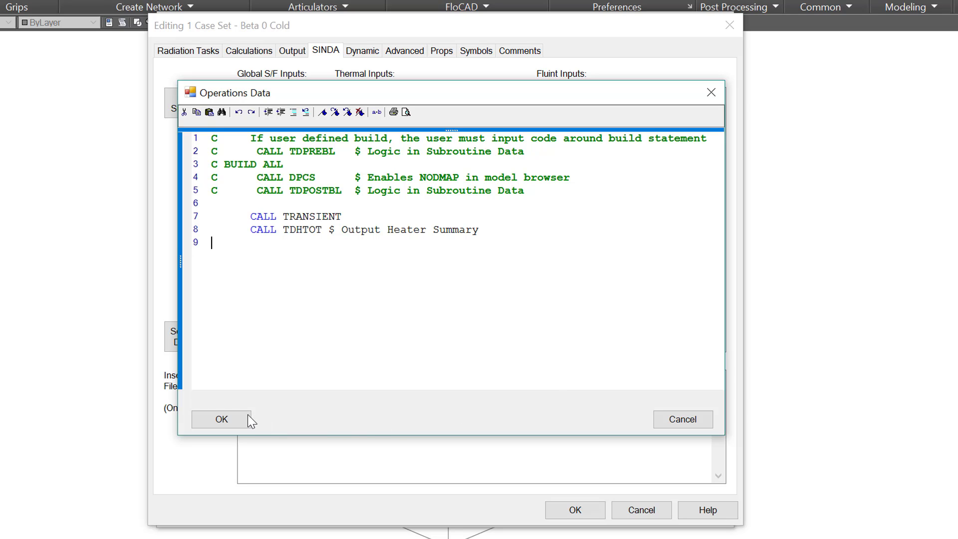
{"action": "left_click", "coordinate": [222, 419]}
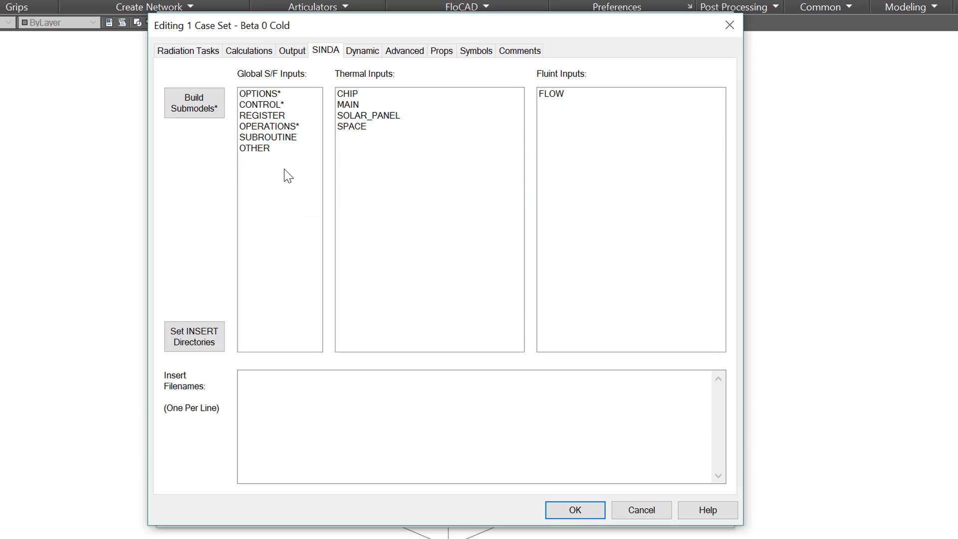
{"action": "double_click", "coordinate": [345, 106]}
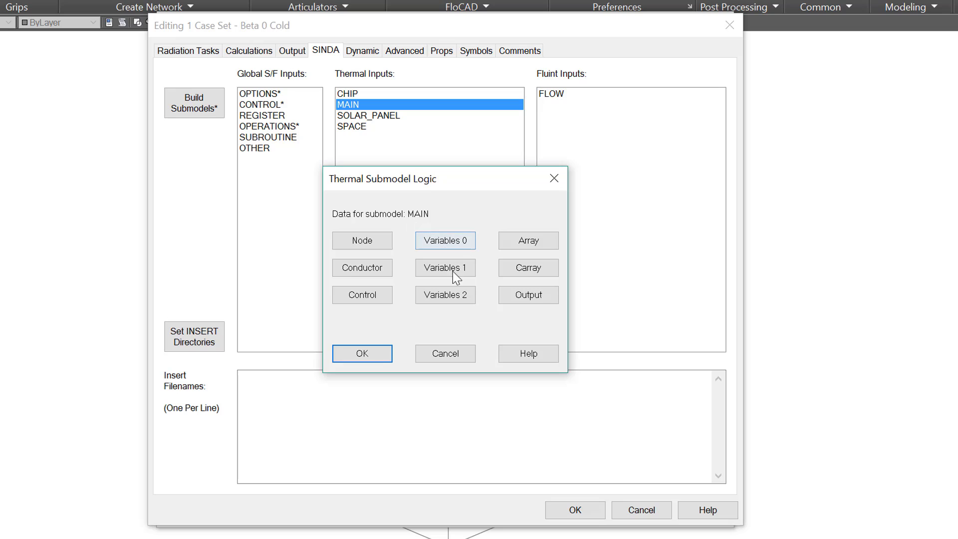
- Add Variables 2 logic 'IF(T1 .GT. 200) timend = timen' to MAIN and confirm both dialogs
{"action": "left_click", "coordinate": [452, 295]}
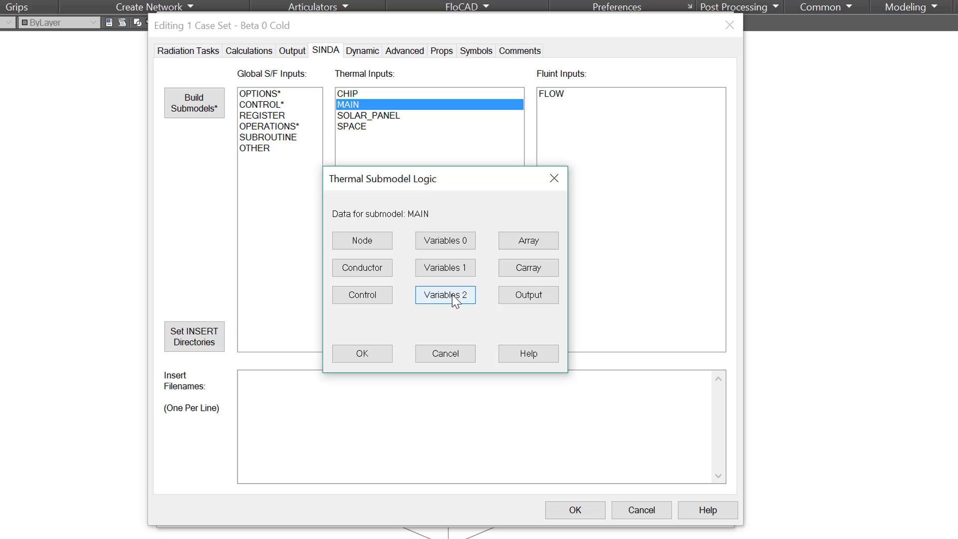
{"action": "left_click", "coordinate": [453, 296]}
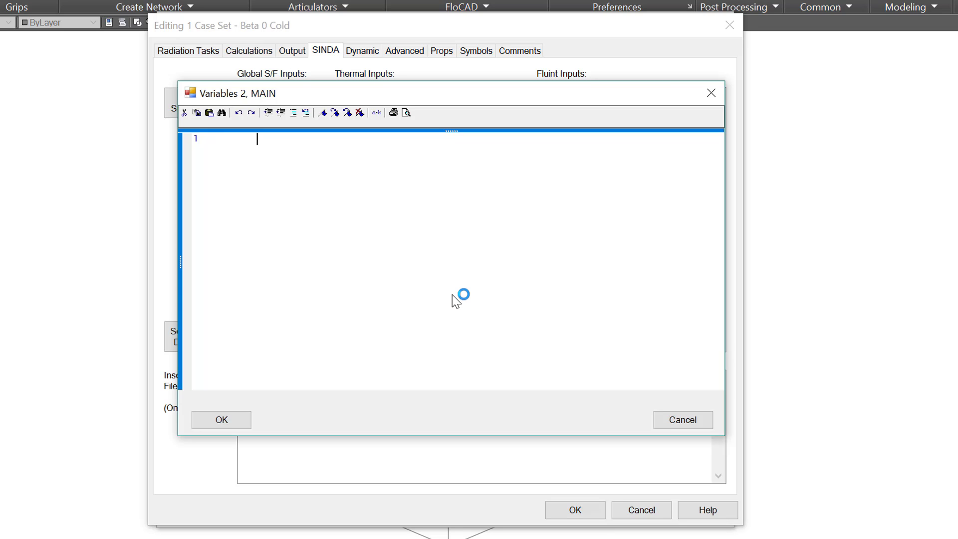
{"action": "type", "text": "IF(T1 .GT. 200) timend"}
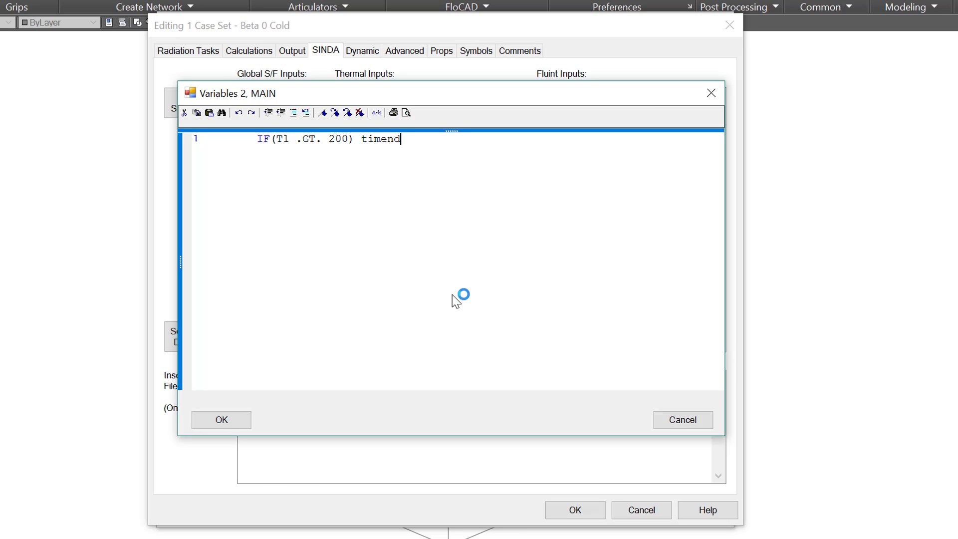
{"action": "type", "text": " = timen"}
{"action": "left_click", "coordinate": [224, 420]}
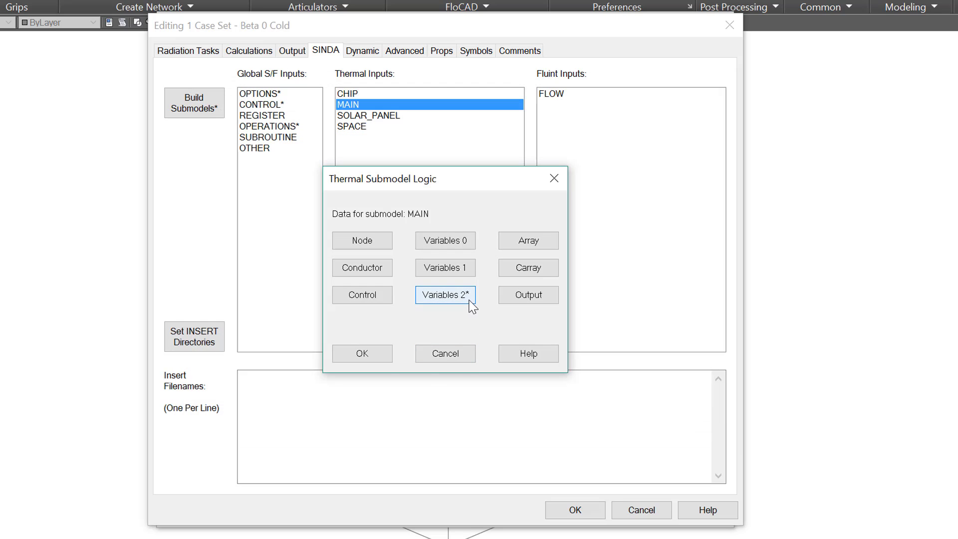
{"action": "left_click", "coordinate": [374, 355]}
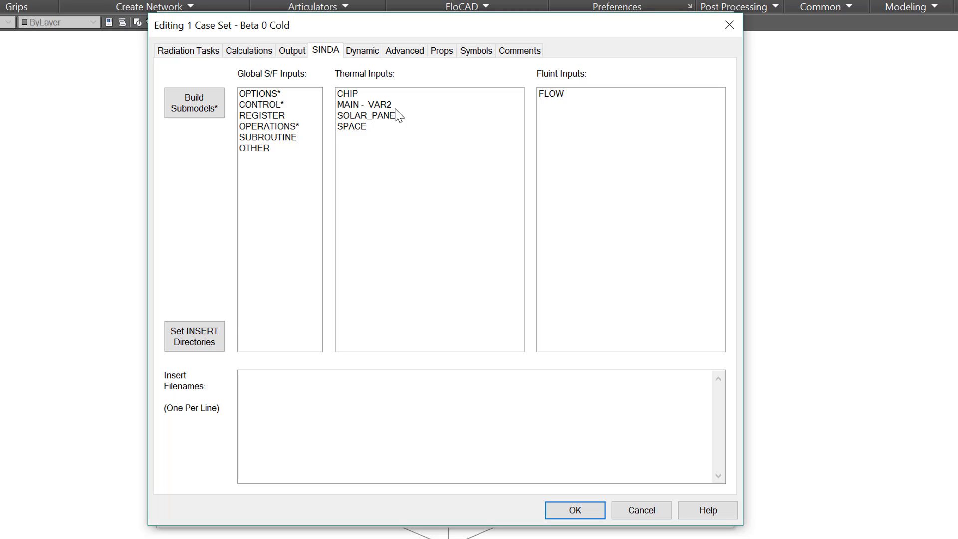
{"action": "left_click", "coordinate": [359, 51]}
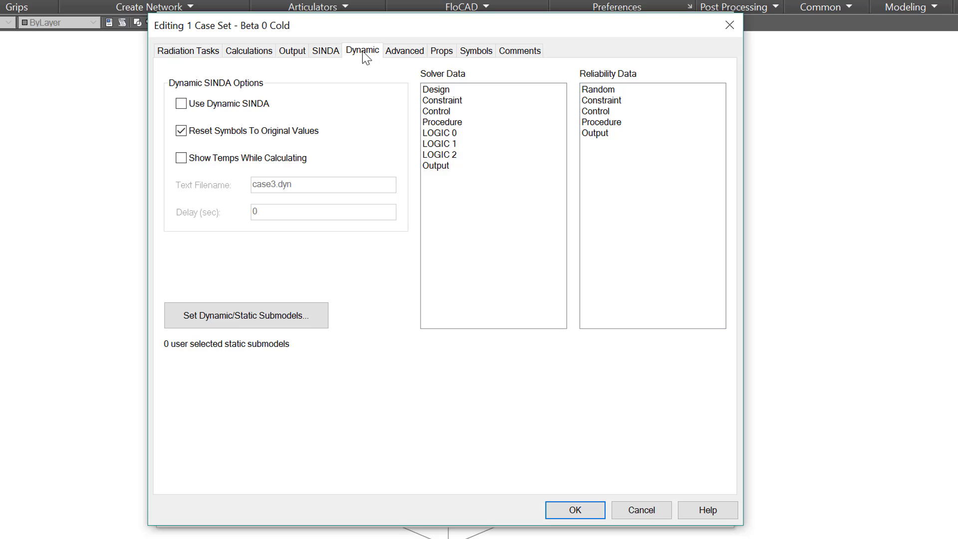
- Read Beta 0 Cold's initial temperatures from the case0.sav results at User Input Index 0
{"action": "left_click", "coordinate": [405, 55]}
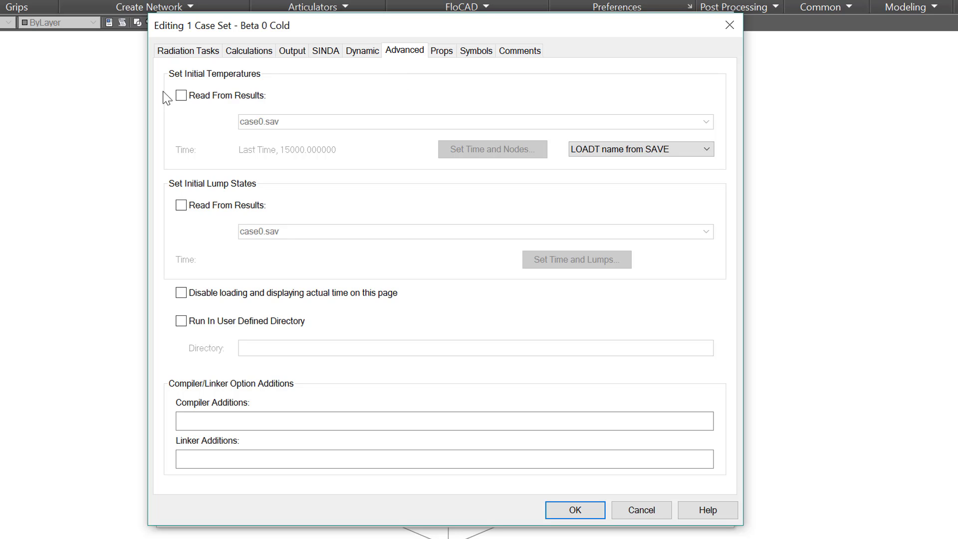
{"action": "left_click", "coordinate": [181, 95]}
{"action": "left_click", "coordinate": [455, 146]}
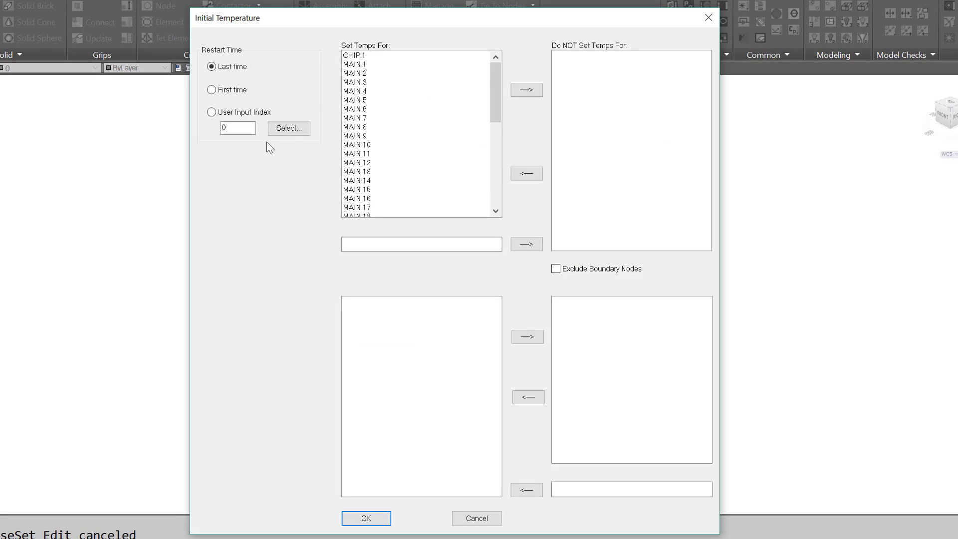
{"action": "left_click", "coordinate": [211, 90]}
{"action": "left_click", "coordinate": [211, 112]}
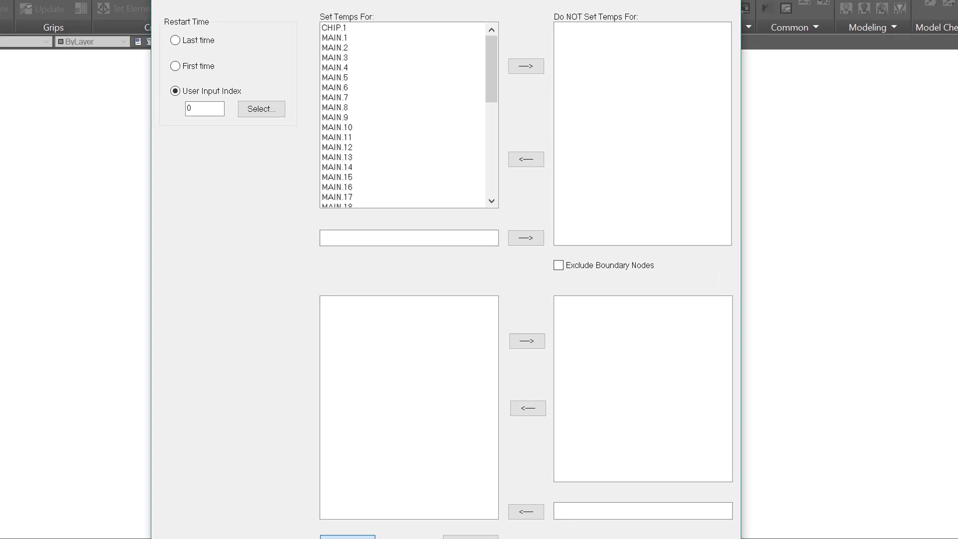
{"action": "left_click", "coordinate": [347, 537]}
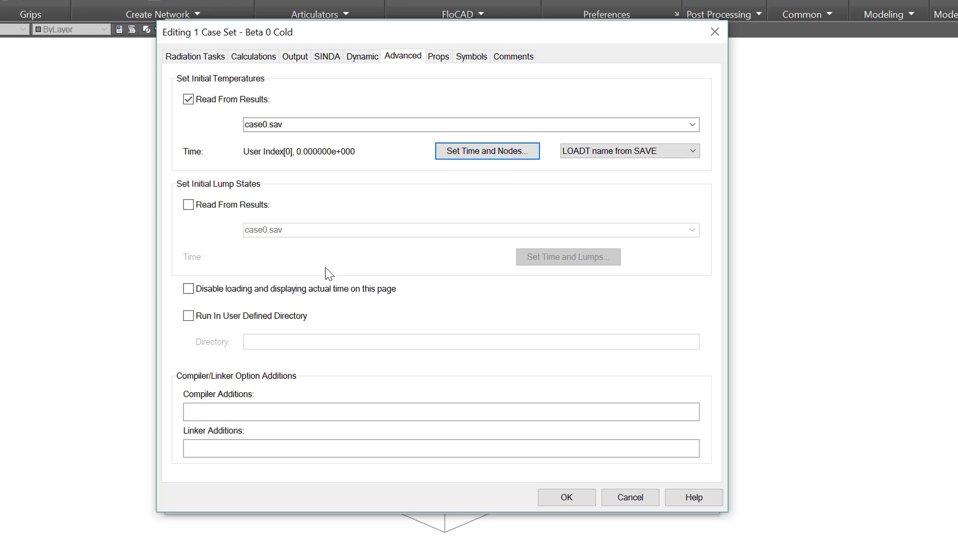
- Override Beta 0 Cold's optical properties database with the BoL_RcOptics.rco file
{"action": "left_click", "coordinate": [441, 59]}
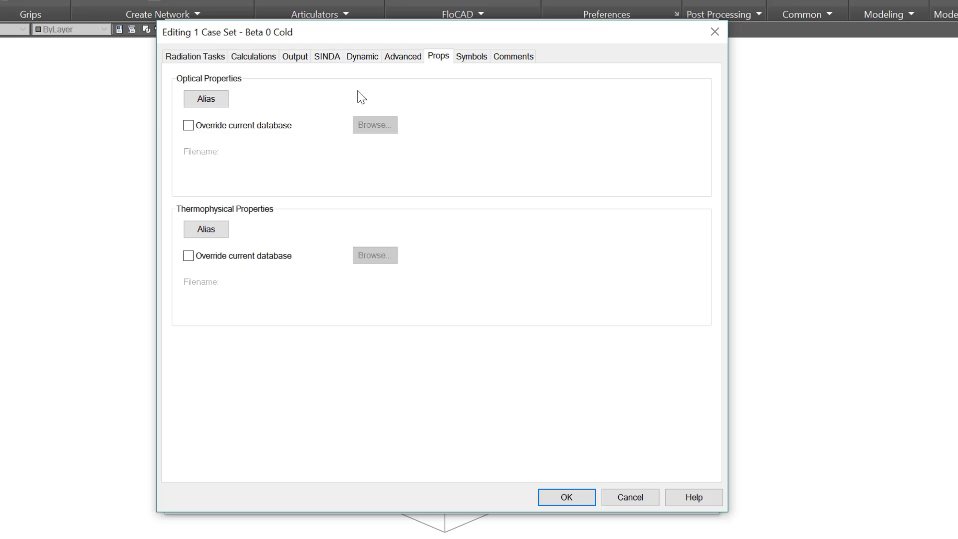
{"action": "left_click", "coordinate": [275, 128]}
{"action": "left_click", "coordinate": [369, 128]}
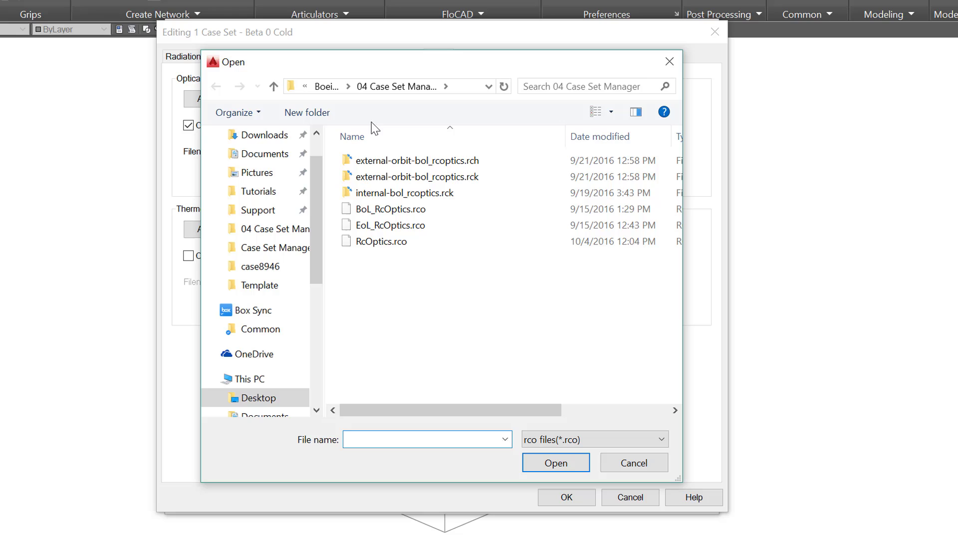
{"action": "left_click", "coordinate": [381, 208]}
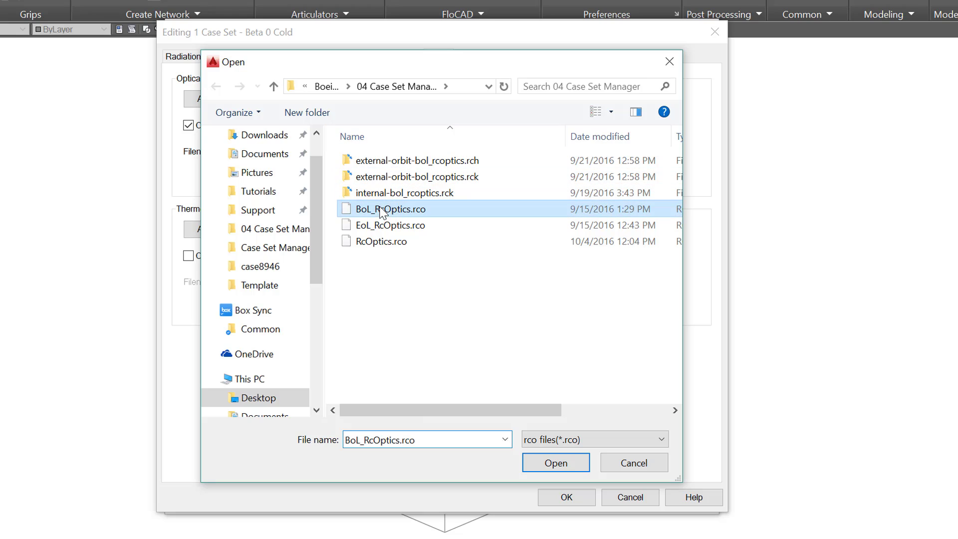
{"action": "left_click", "coordinate": [567, 466]}
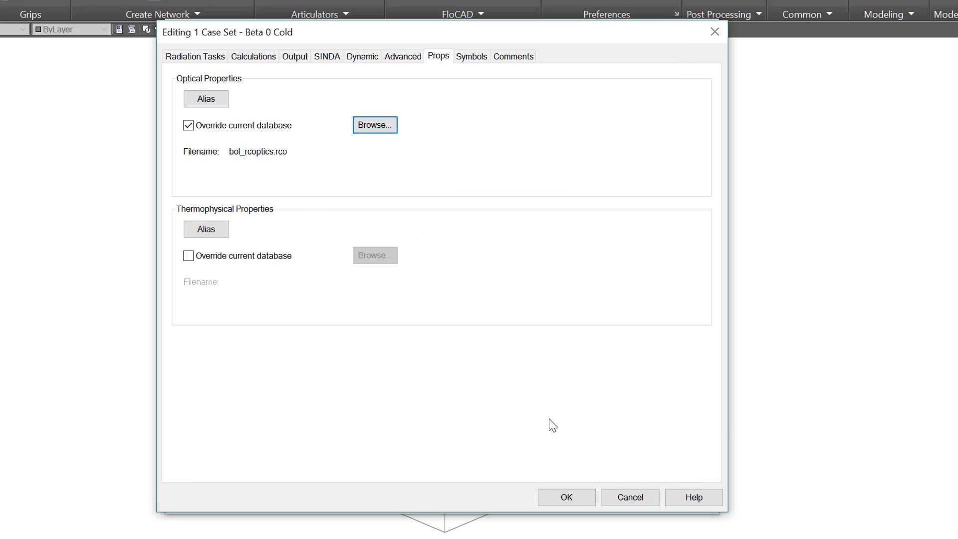
- Set a Chip_Power symbol override of 12 for the Beta 0 Cold case
{"action": "left_click", "coordinate": [470, 57]}
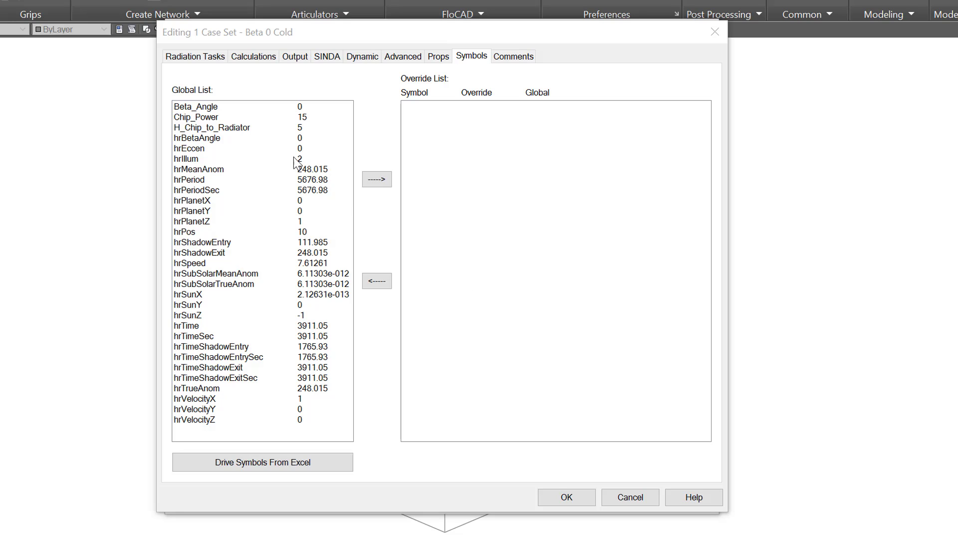
{"action": "double_click", "coordinate": [212, 119]}
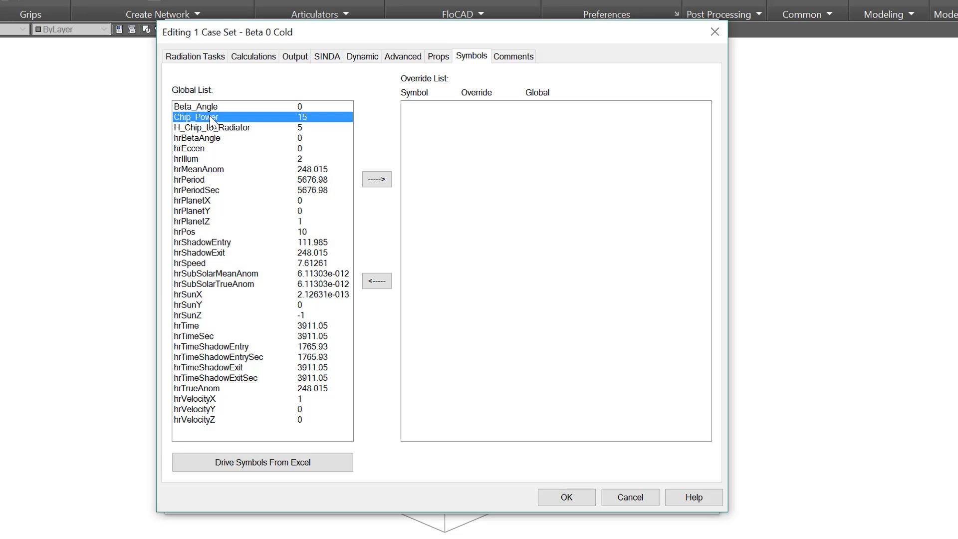
{"action": "type", "text": "12"}
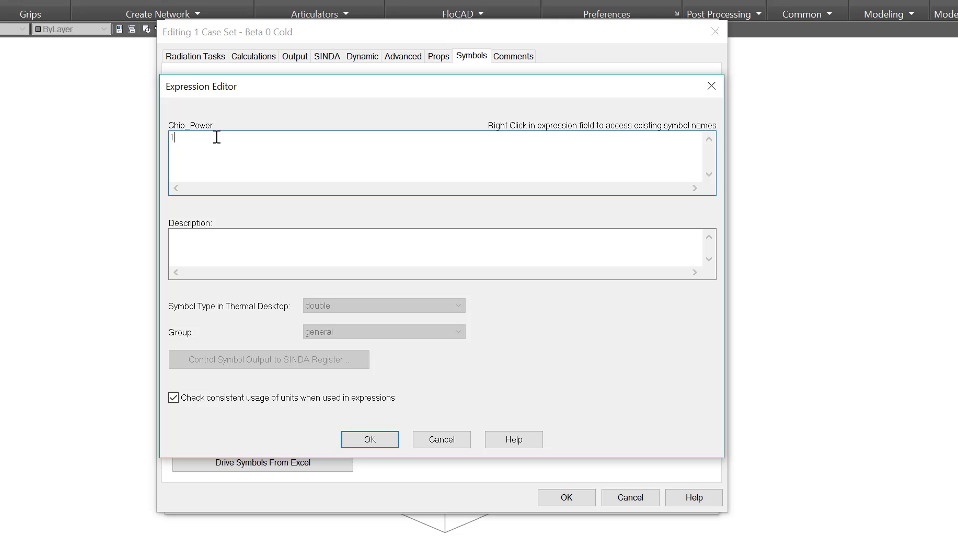
{"action": "left_click", "coordinate": [354, 445]}
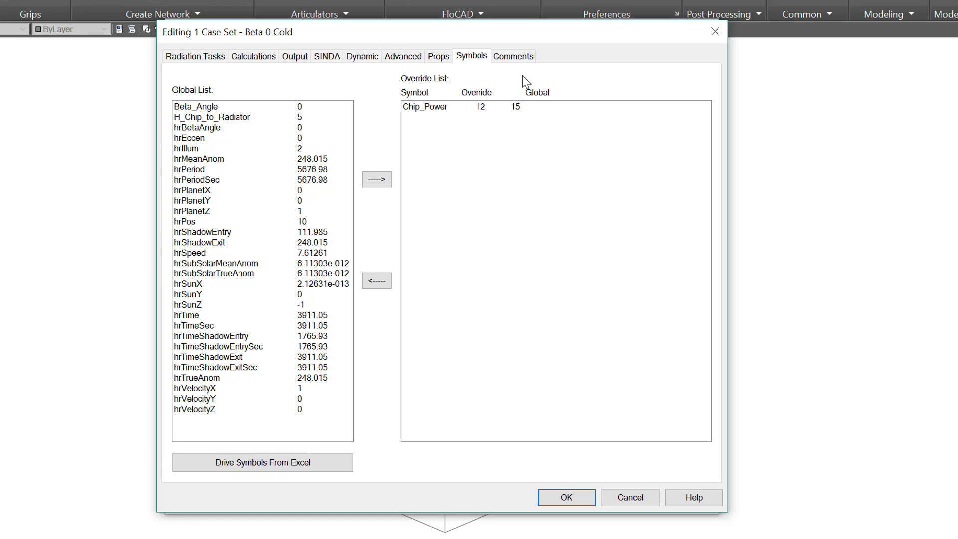
- Add the comment 'Very important comment.' to Beta 0 Cold and save the case edits
{"action": "left_click", "coordinate": [520, 61]}
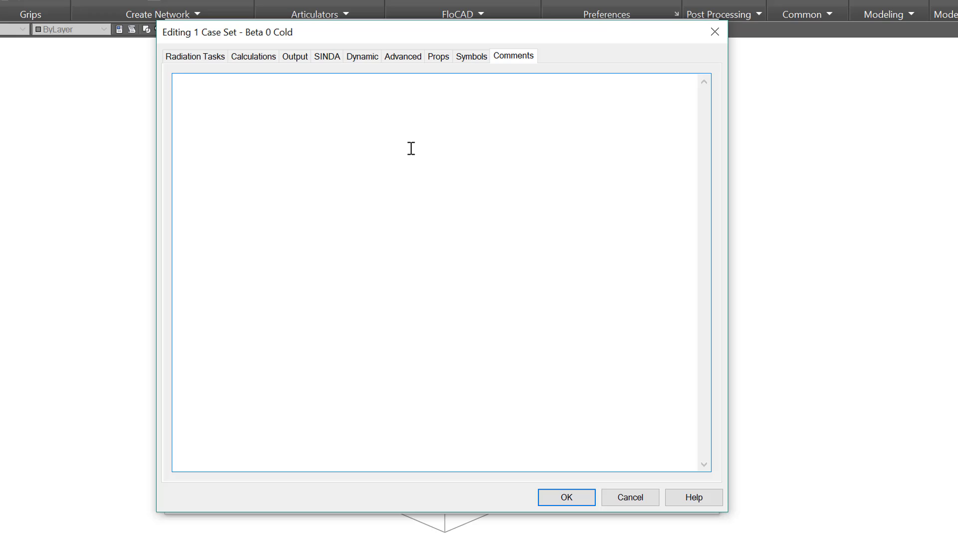
{"action": "type", "text": "Very important comment."}
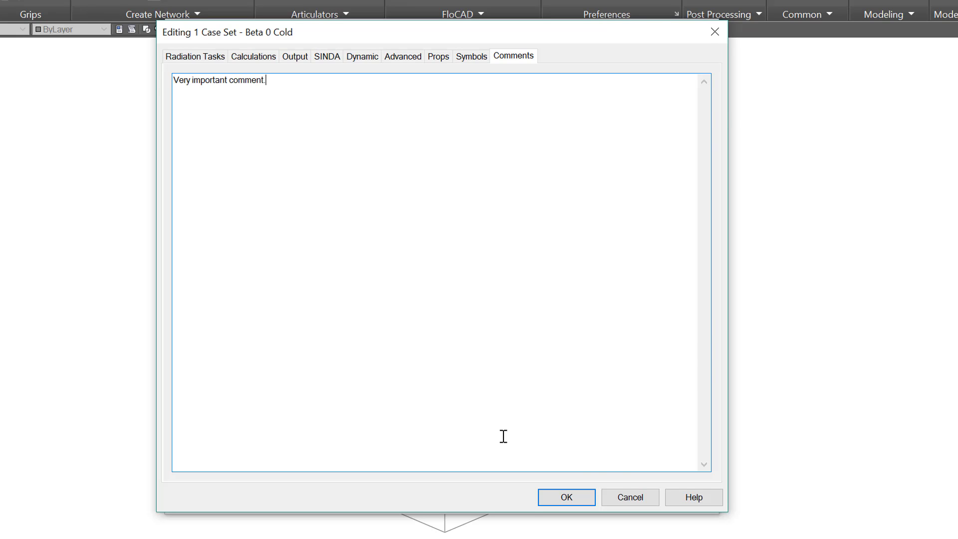
{"action": "left_click", "coordinate": [566, 496]}
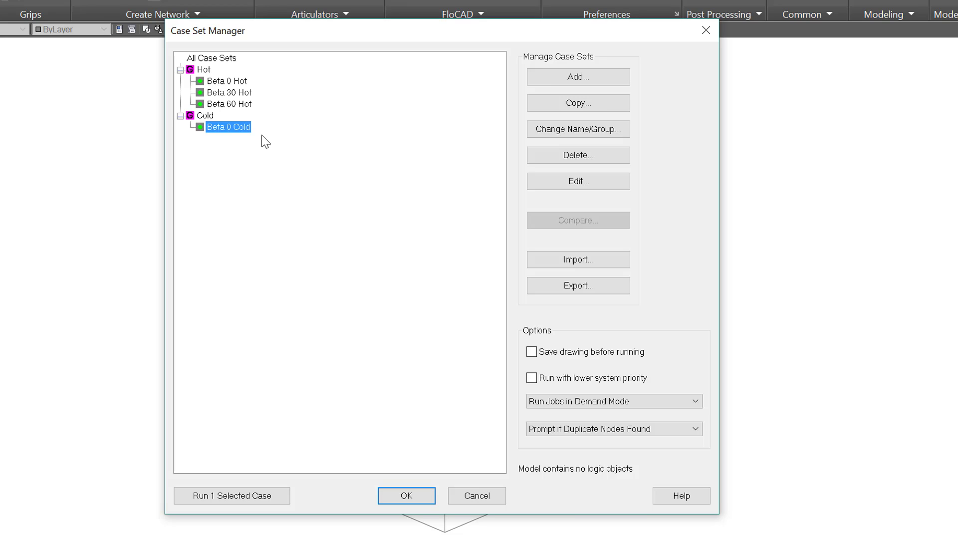
- Copy Beta 0 Cold as 'Beta 30 Cold', keeping Maintain Unique Radiation Filenames checked
{"action": "left_click", "coordinate": [587, 106]}
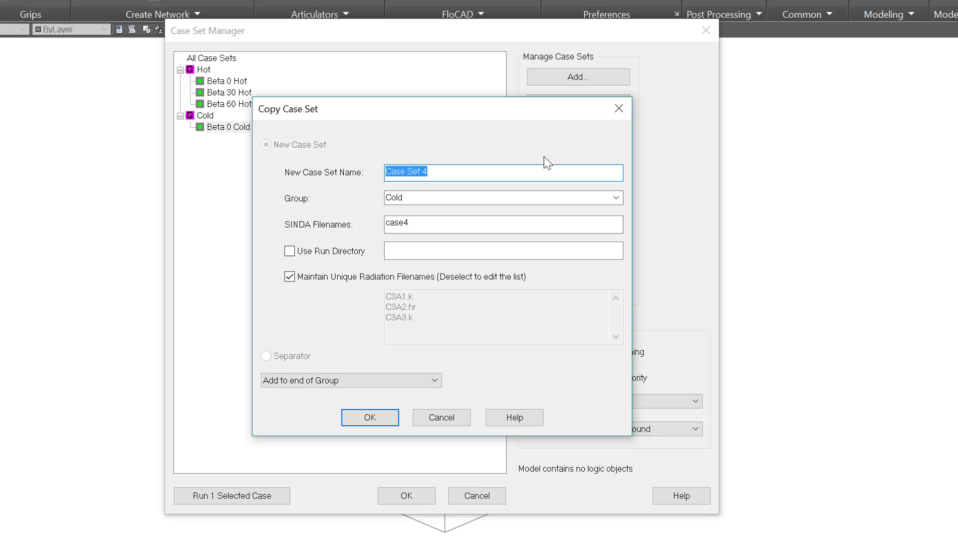
{"action": "type", "text": "Beta 30 Cold"}
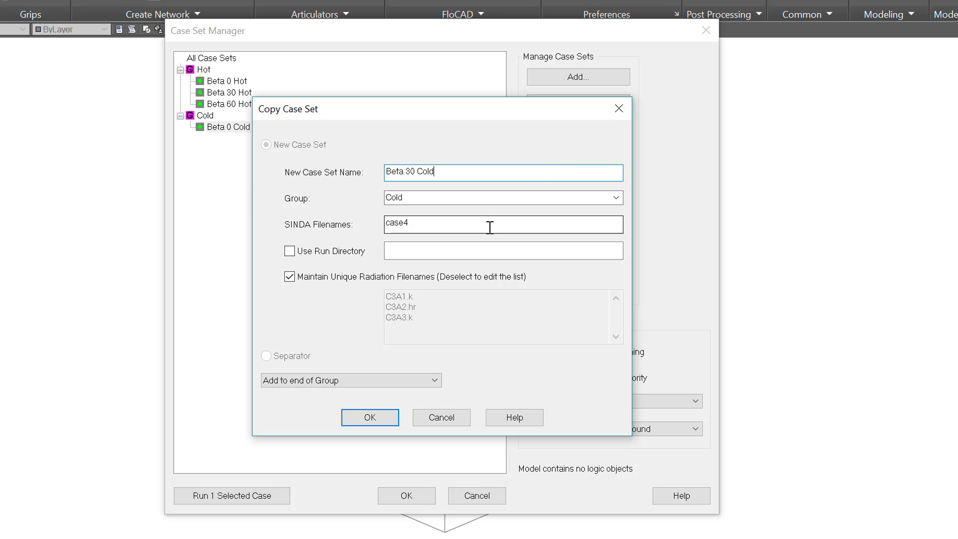
{"action": "left_click", "coordinate": [292, 280]}
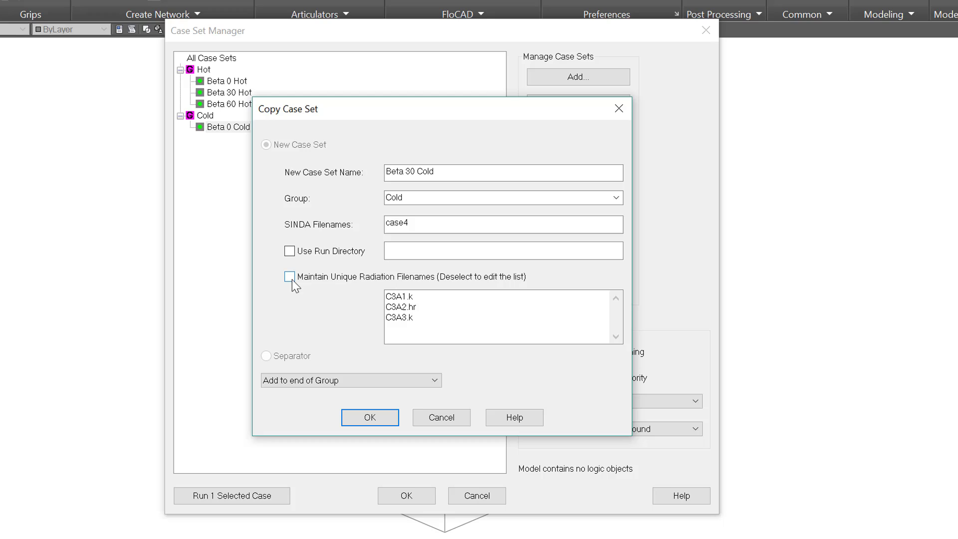
{"action": "left_click", "coordinate": [291, 279]}
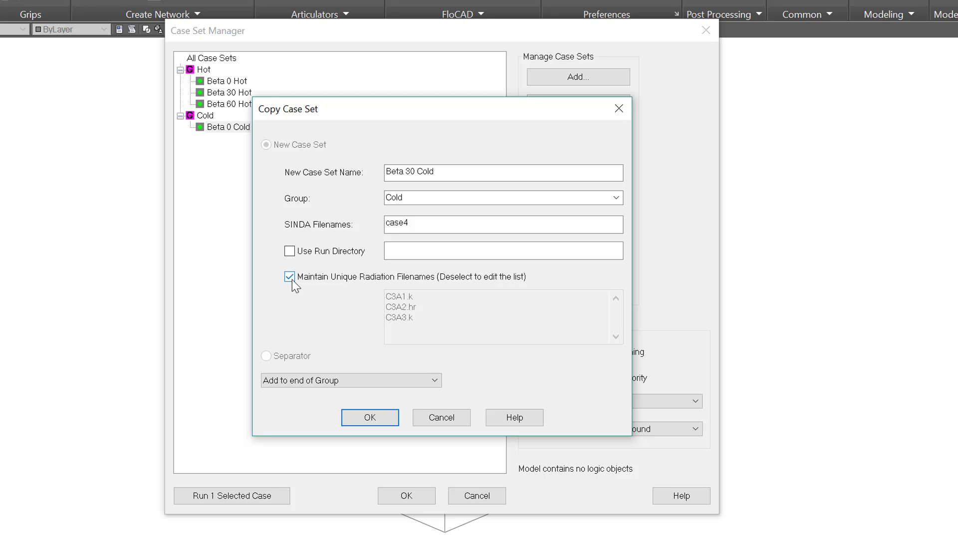
{"action": "left_click", "coordinate": [358, 418]}
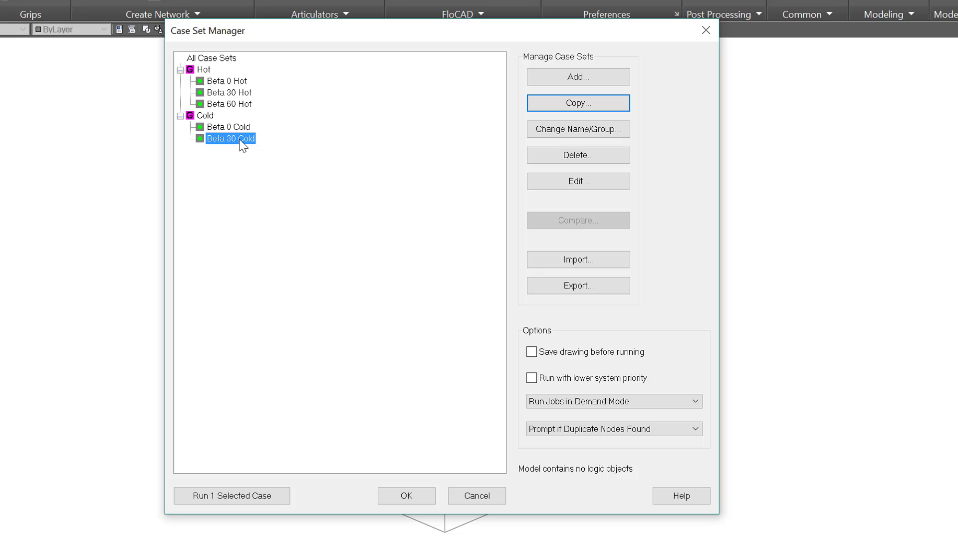
- Give Beta 30 Cold a Beta_Angle symbol override of 30 and save the case
{"action": "double_click", "coordinate": [240, 139]}
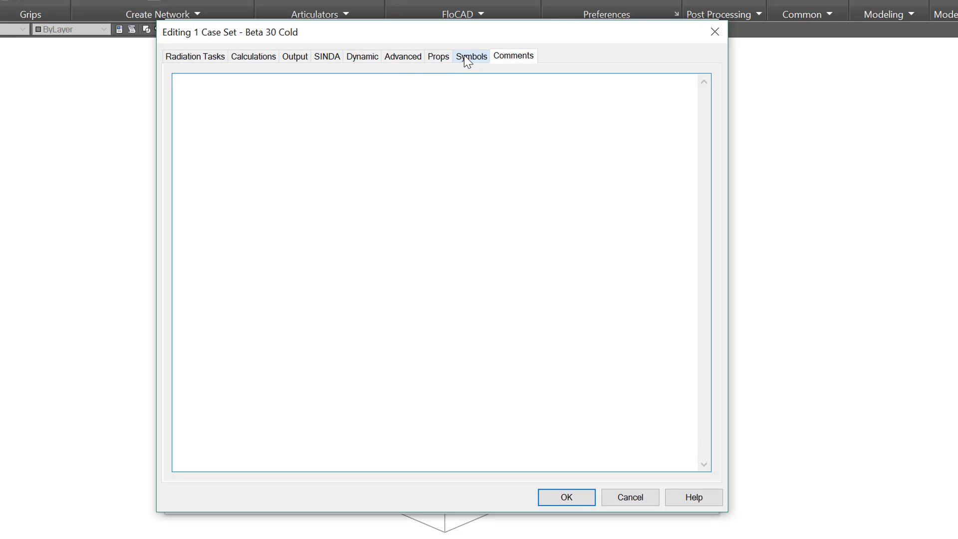
{"action": "left_click", "coordinate": [466, 58]}
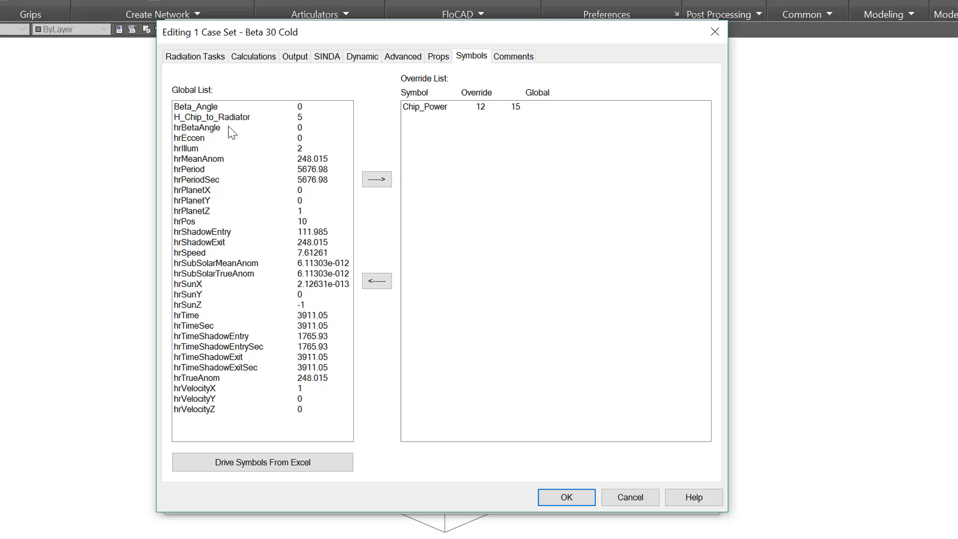
{"action": "double_click", "coordinate": [199, 107]}
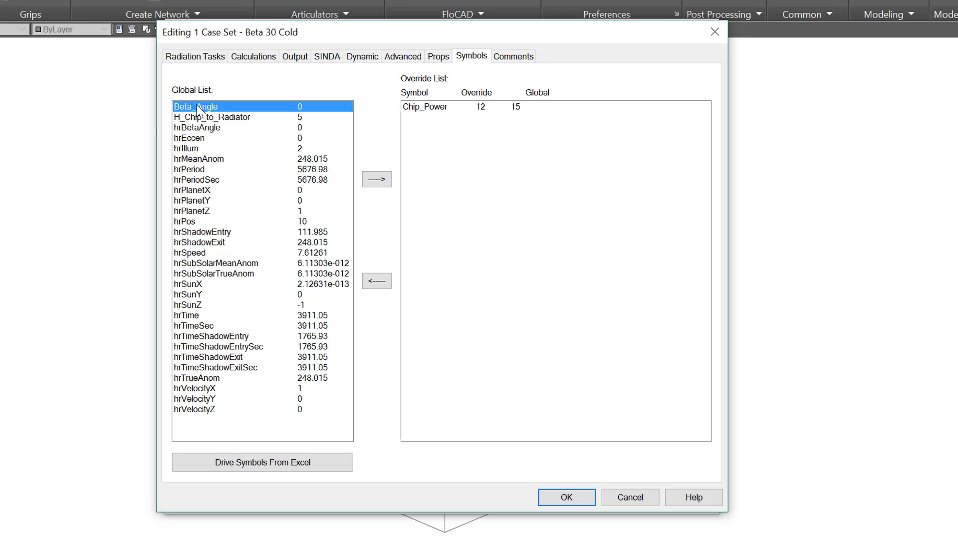
{"action": "type", "text": "30"}
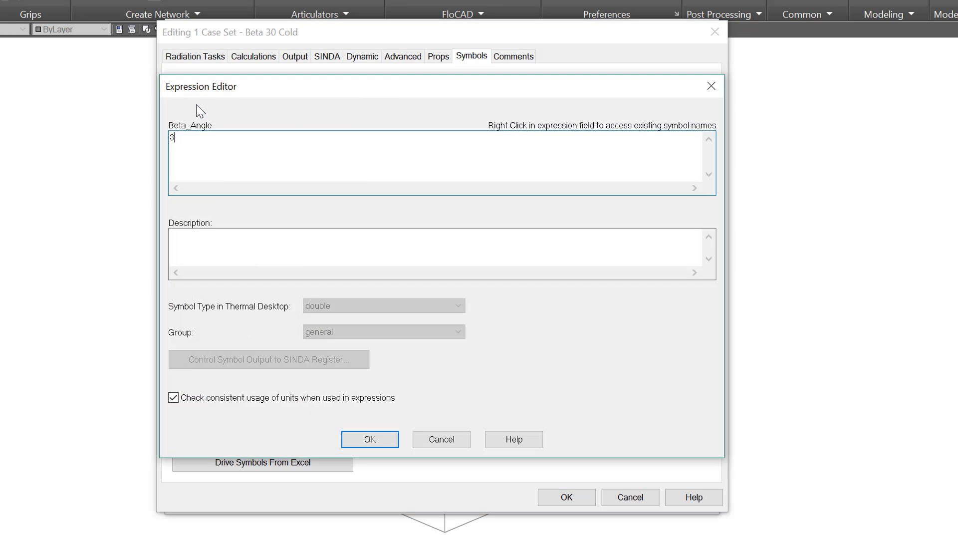
{"action": "left_click", "coordinate": [374, 441]}
{"action": "left_click", "coordinate": [552, 495]}
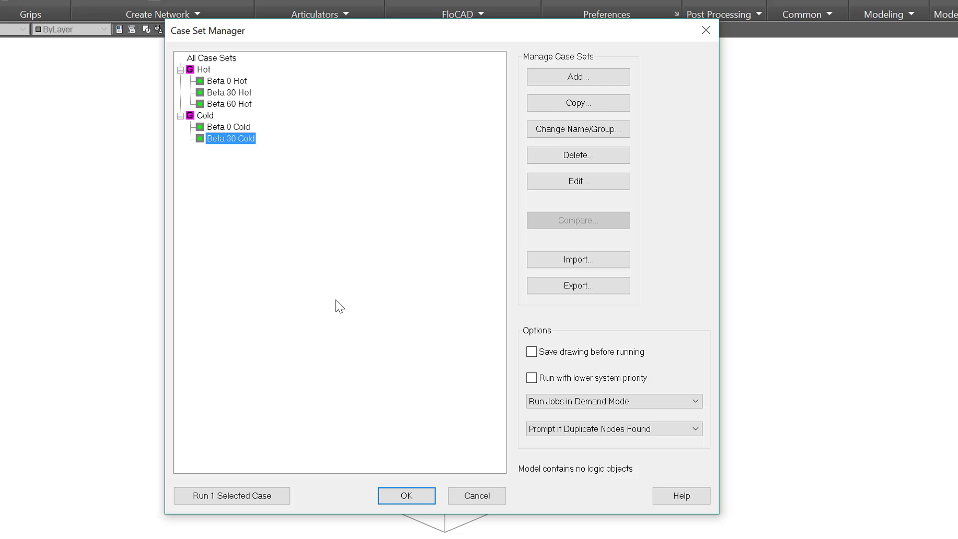
- Drag Beta 0 Cold below Beta 30 Cold within the Cold group
{"action": "left_click", "coordinate": [207, 116]}
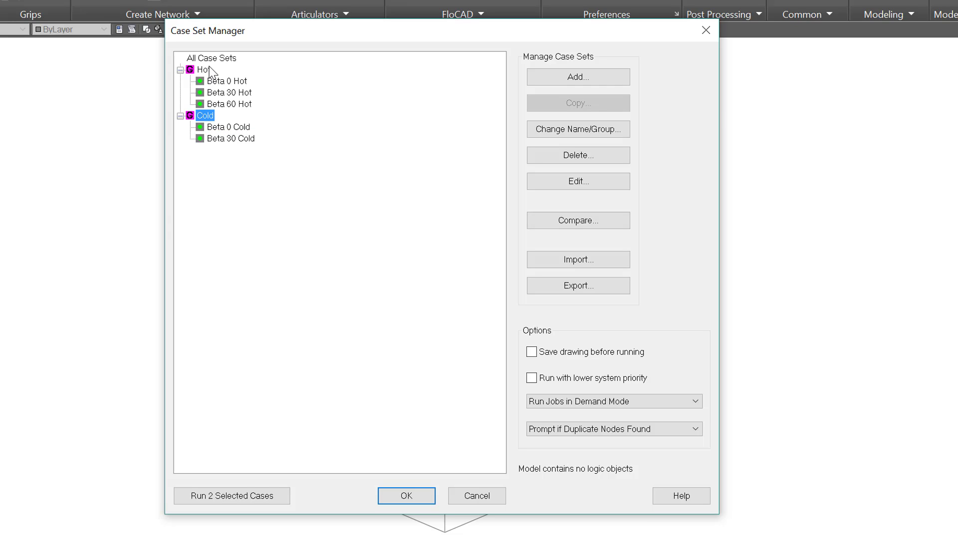
{"action": "left_click", "coordinate": [203, 70]}
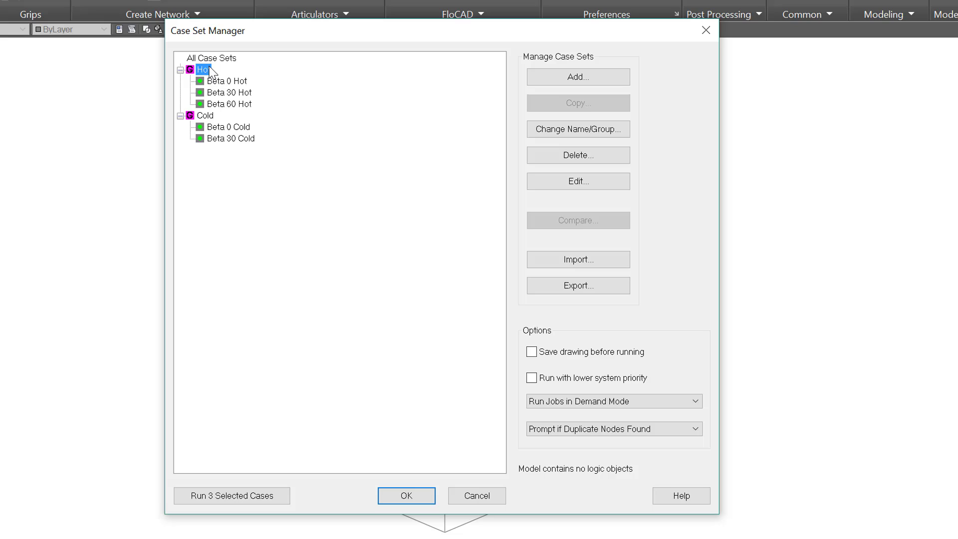
{"action": "left_click", "coordinate": [242, 127]}
{"action": "mouse_move", "coordinate": [242, 129]}
{"action": "left_mouse_down"}
{"action": "mouse_move", "coordinate": [245, 93]}
{"action": "mouse_move", "coordinate": [245, 141]}
{"action": "left_mouse_up"}
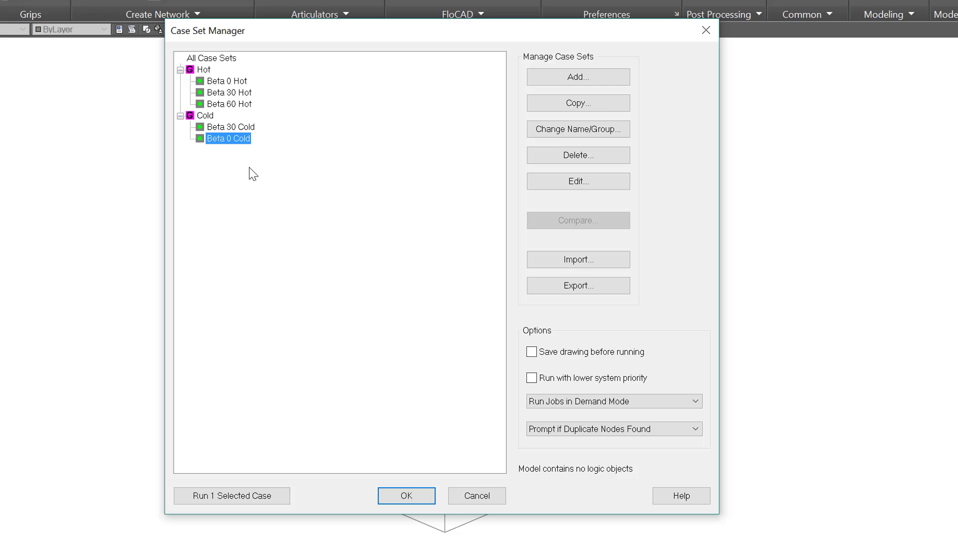
- Select the whole Hot group: Beta 0 Hot, Beta 30 Hot and Beta 60 Hot
{"action": "left_click", "coordinate": [220, 103]}
{"action": "left_click", "coordinate": [219, 93], "text": "ctrl"}
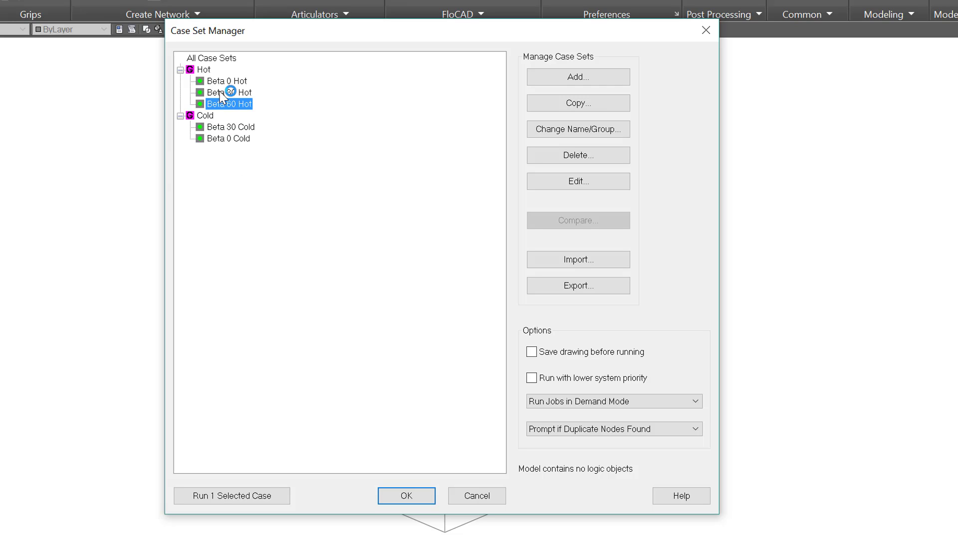
{"action": "left_click", "coordinate": [219, 81], "text": "ctrl"}
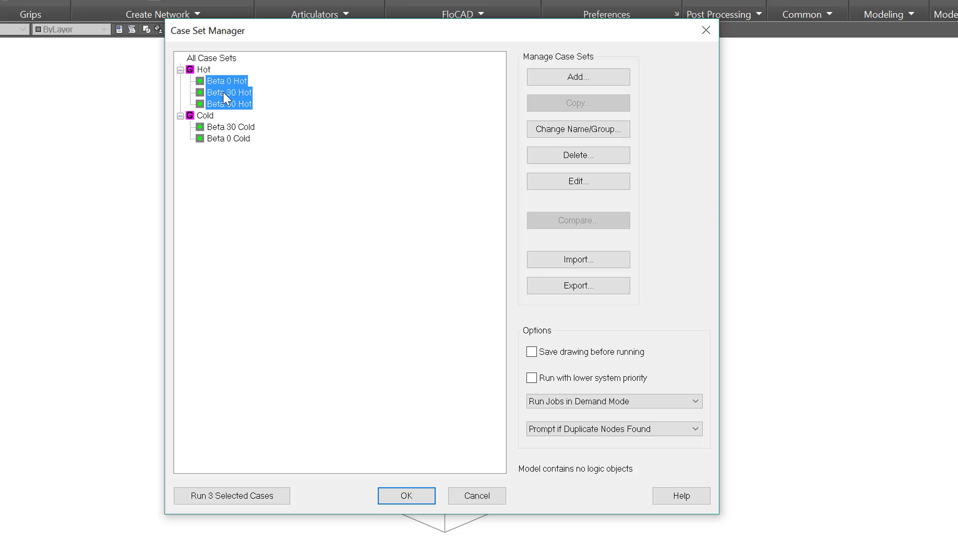
{"action": "left_click", "coordinate": [223, 95]}
{"action": "left_click", "coordinate": [203, 70]}
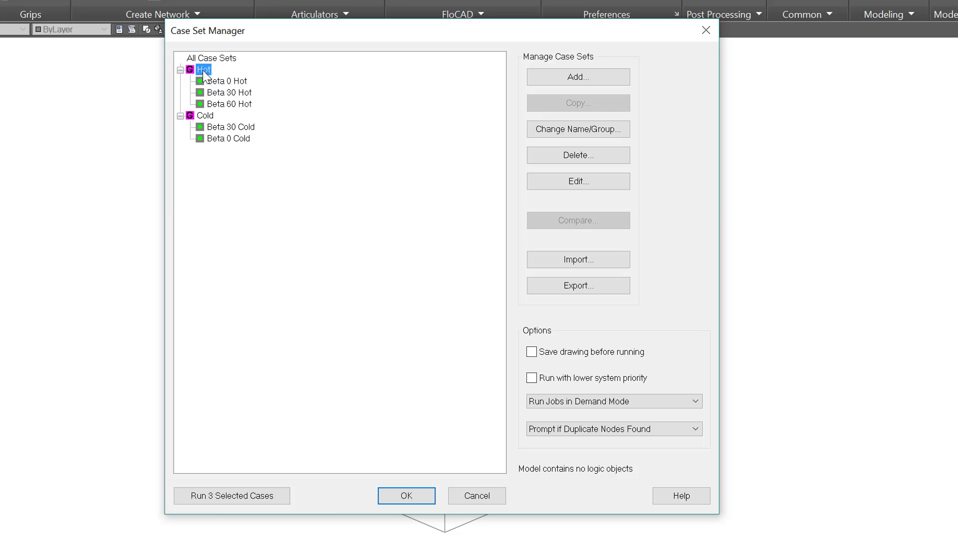
- Override all three Hot cases' optics database with EoL_RcOptics.rco and apply the changes
{"action": "left_click", "coordinate": [548, 176]}
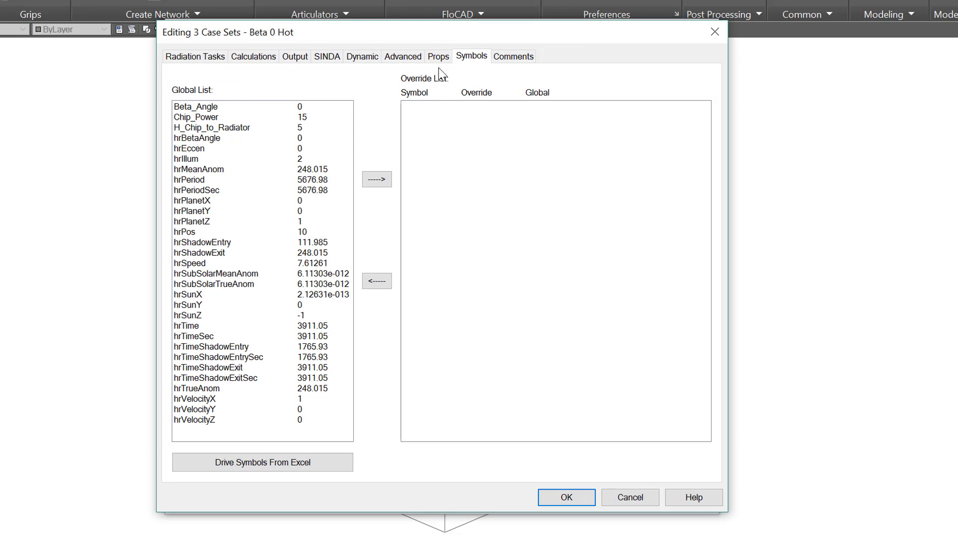
{"action": "left_click", "coordinate": [439, 60]}
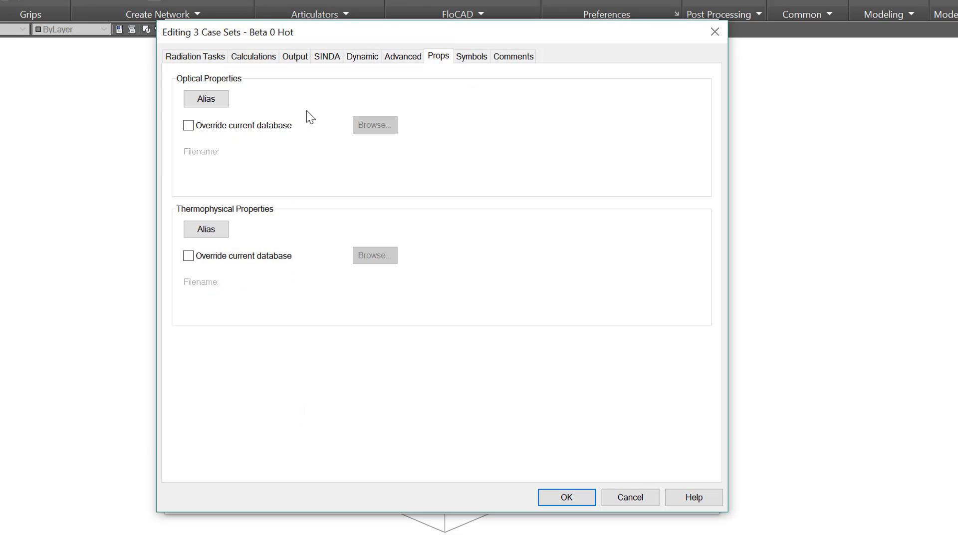
{"action": "left_click", "coordinate": [189, 127]}
{"action": "left_click", "coordinate": [375, 131]}
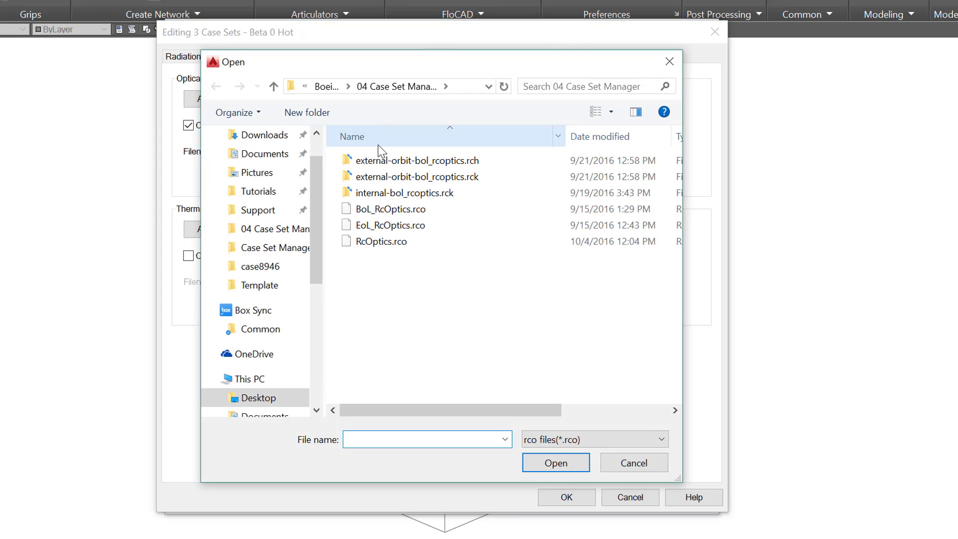
{"action": "left_click", "coordinate": [387, 225]}
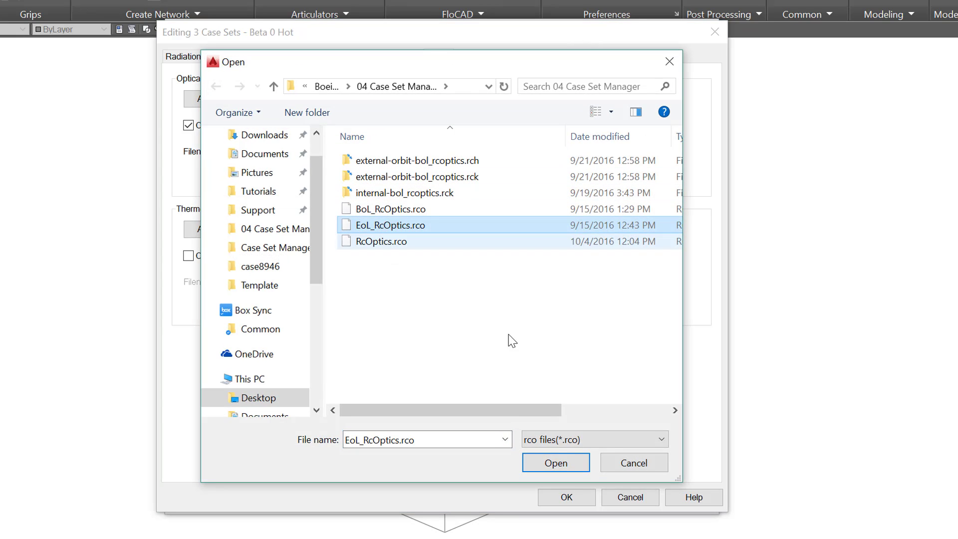
{"action": "left_click", "coordinate": [556, 464]}
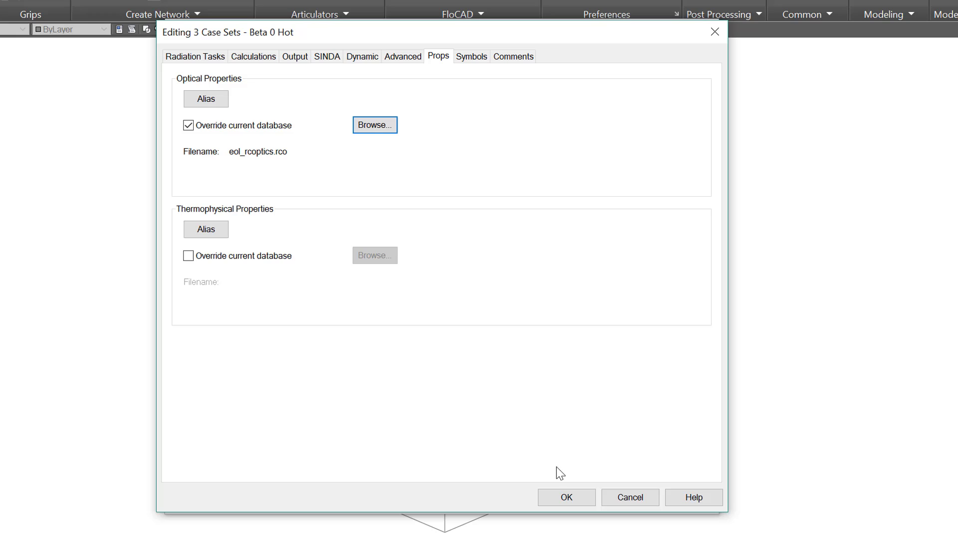
{"action": "left_click", "coordinate": [571, 491]}
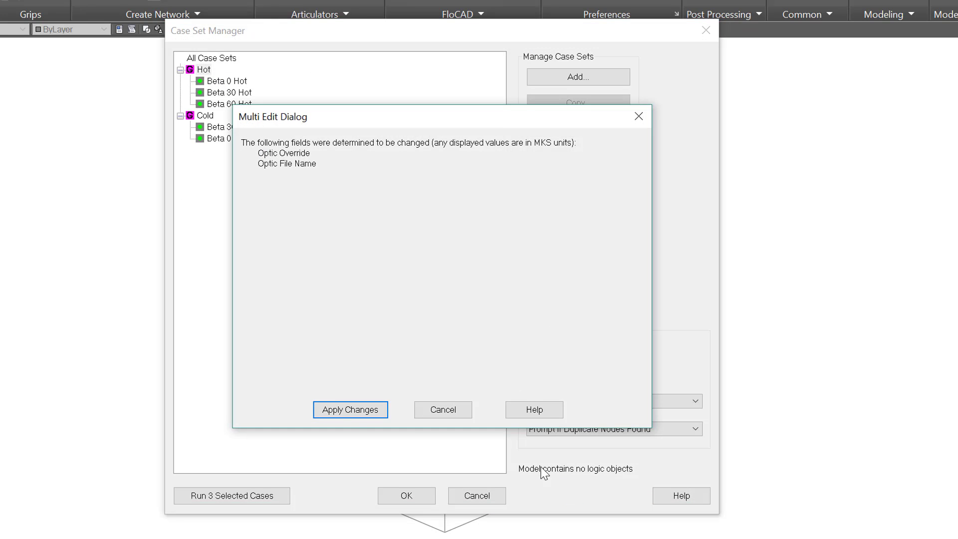
{"action": "left_click", "coordinate": [349, 409]}
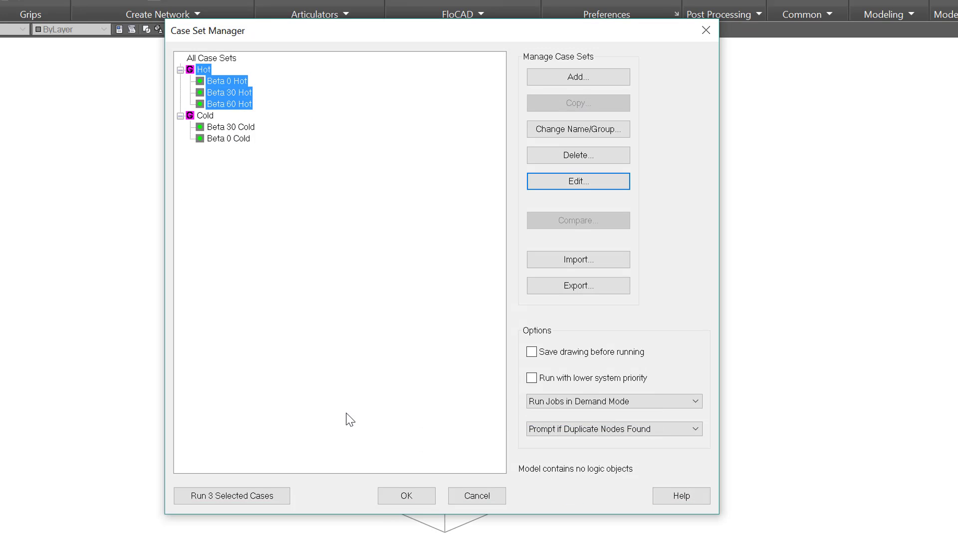
{"action": "left_click", "coordinate": [241, 126]}
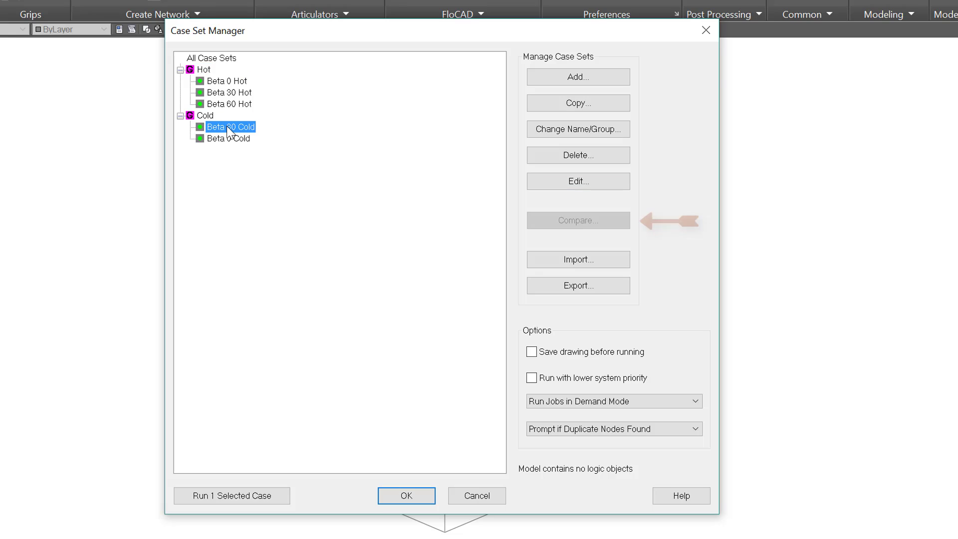
{"action": "left_click", "coordinate": [229, 139], "text": "ctrl"}
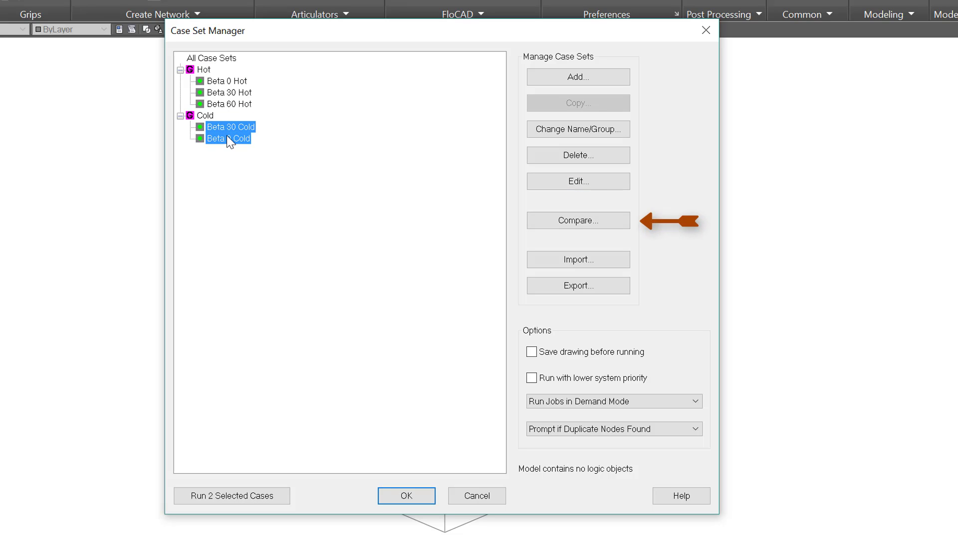
{"action": "left_click", "coordinate": [591, 225]}
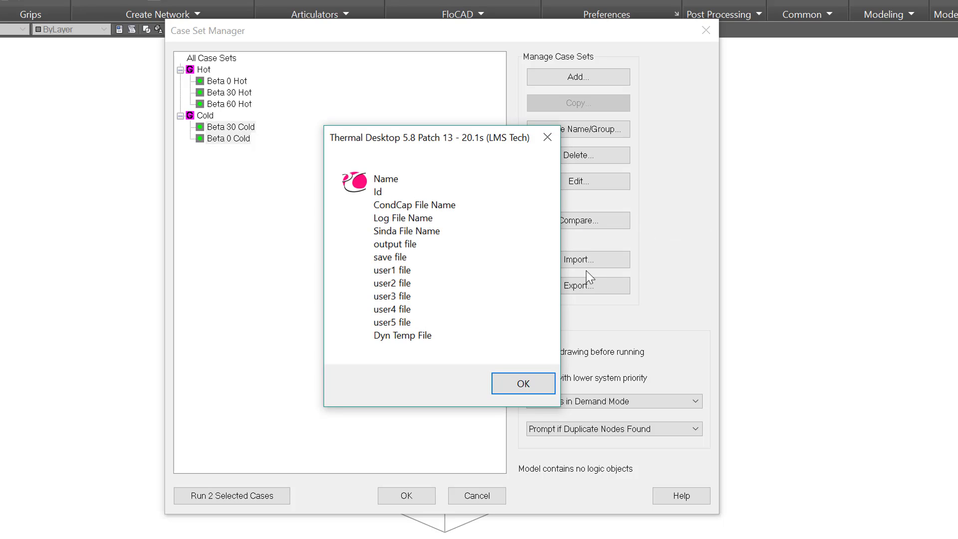
{"action": "left_click", "coordinate": [510, 386]}
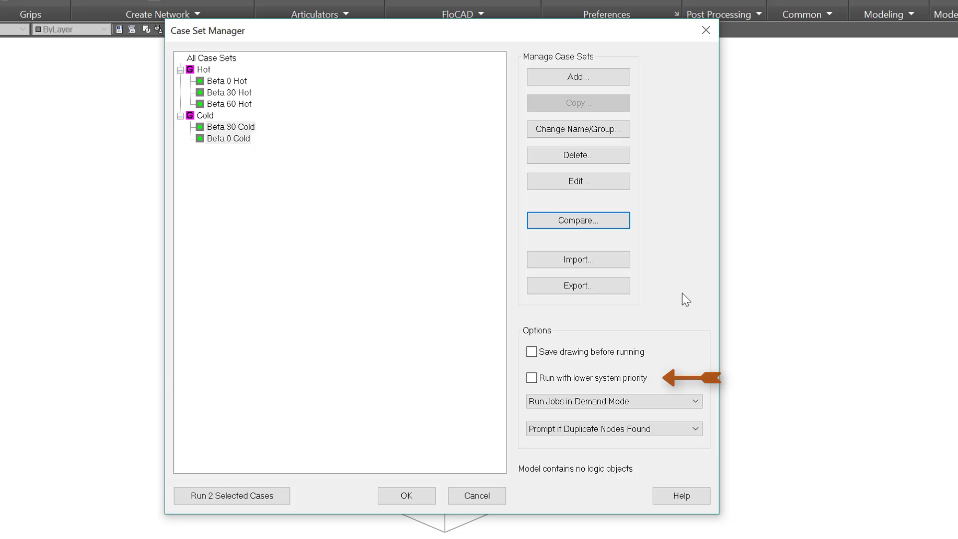
{"action": "left_click", "coordinate": [694, 401]}
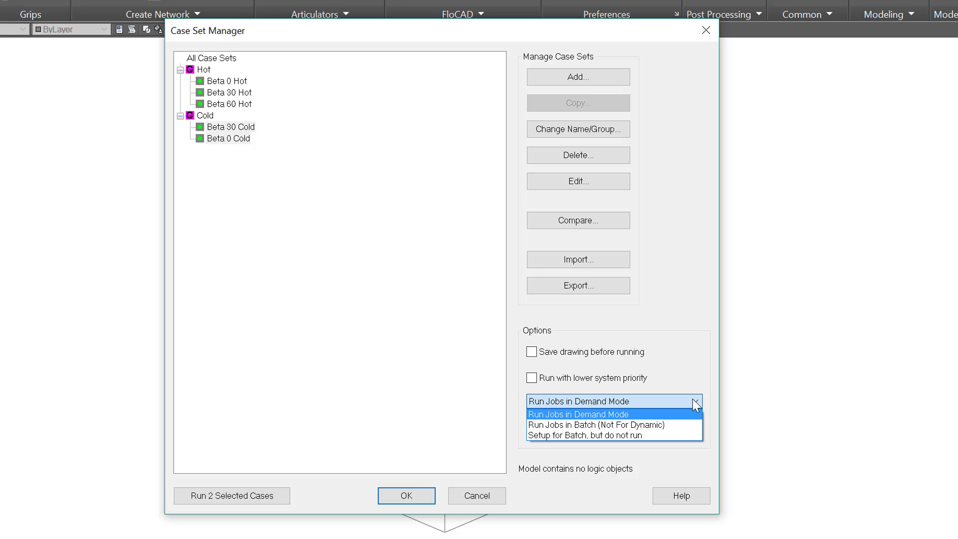
{"action": "left_click", "coordinate": [694, 401]}
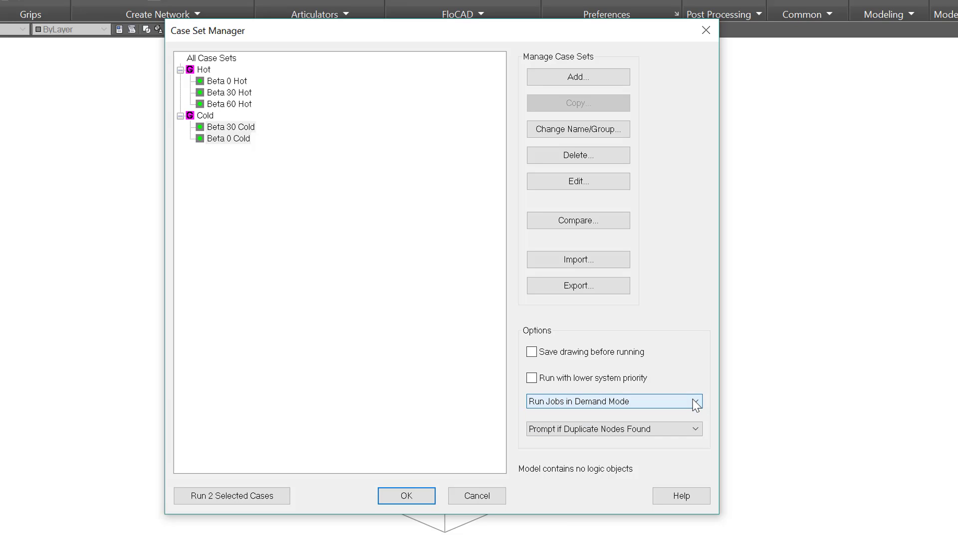
{"action": "left_click", "coordinate": [699, 429]}
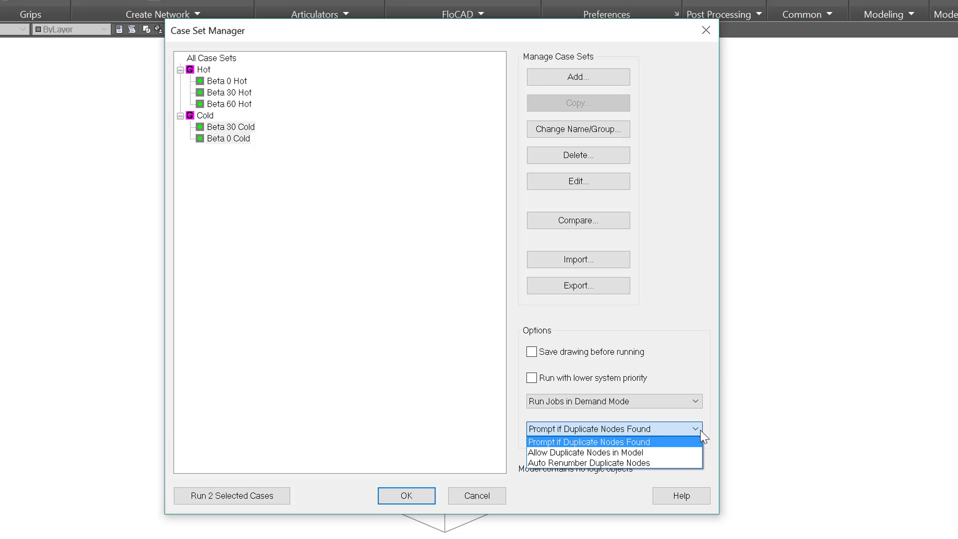
{"action": "left_click", "coordinate": [701, 431]}
{"action": "left_click", "coordinate": [392, 344]}
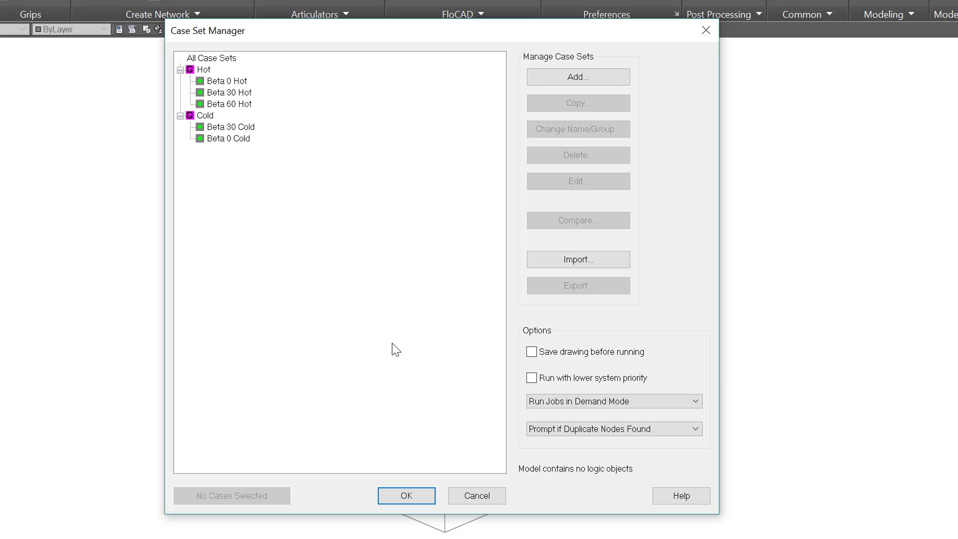
- Push Beta 30 Cold's symbols, aliases and override databases to global, then reset its symbols to global values
{"action": "right_click", "coordinate": [220, 129]}
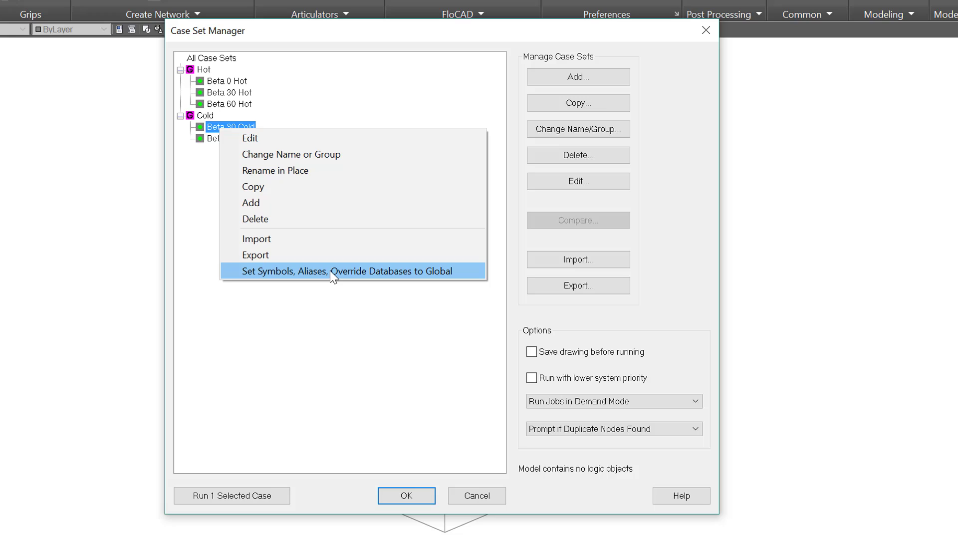
{"action": "left_click", "coordinate": [333, 272]}
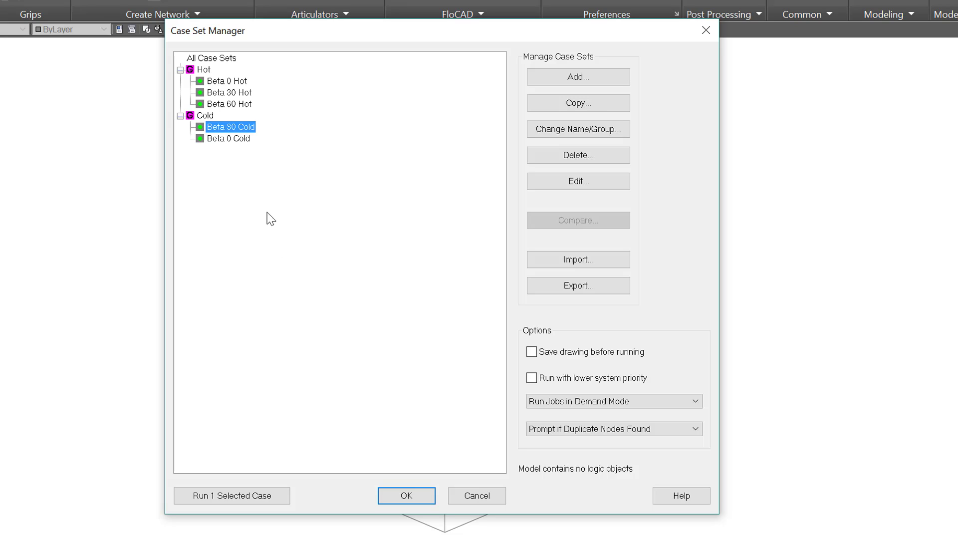
{"action": "right_click", "coordinate": [231, 126]}
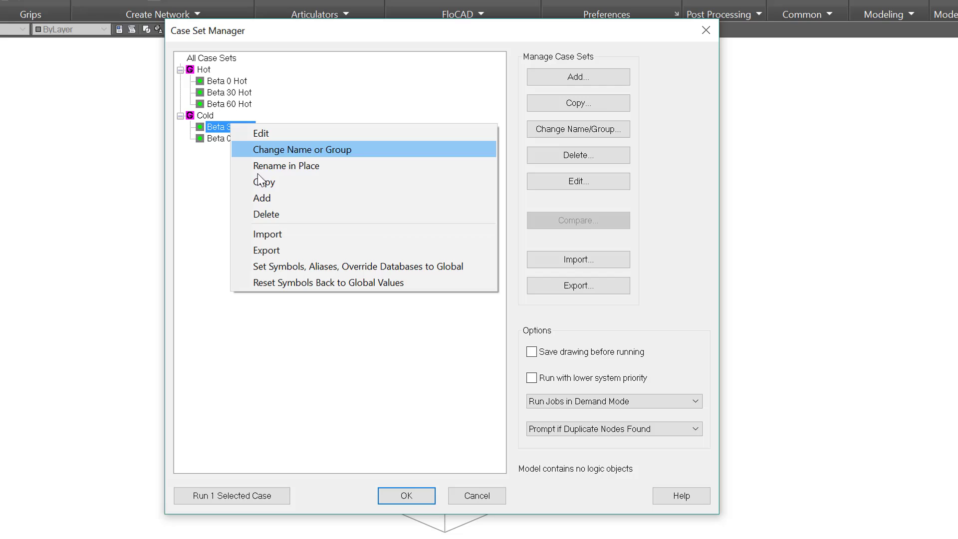
{"action": "left_click", "coordinate": [330, 283]}
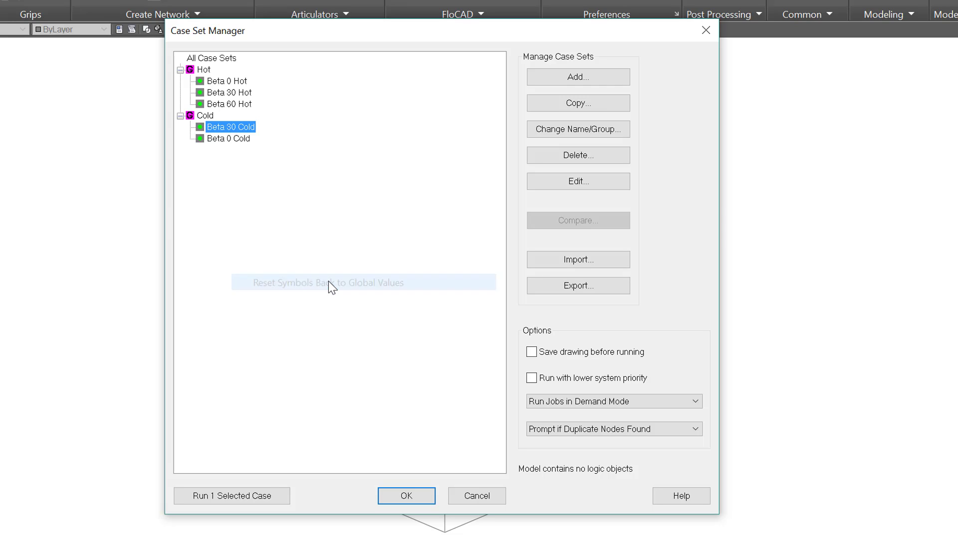